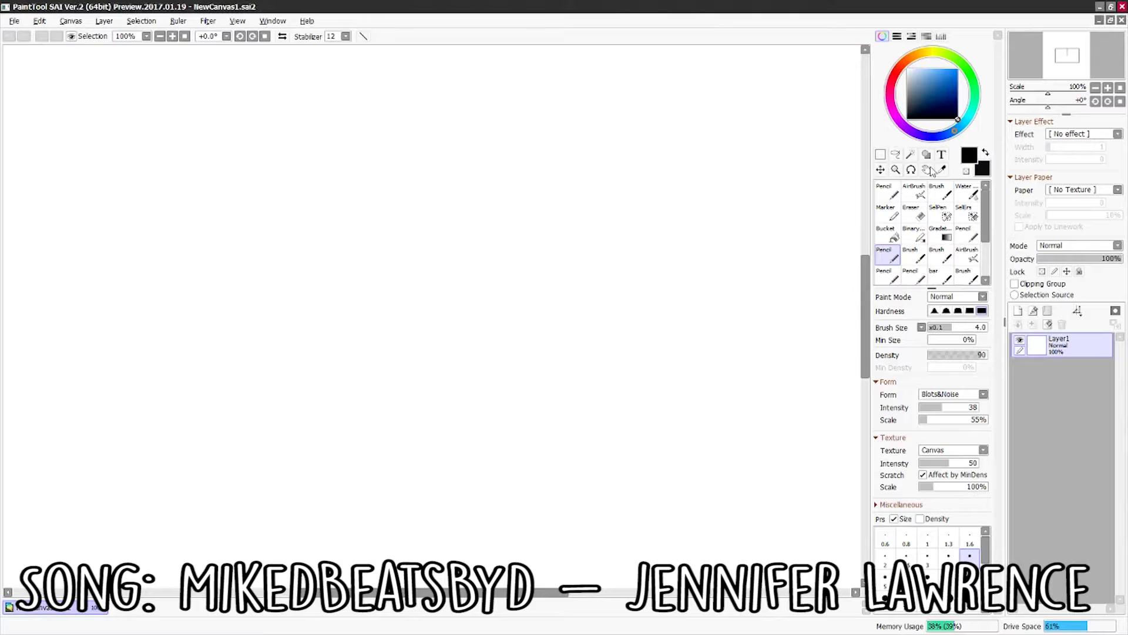
Step: Pencil the wolf's head circle, snarling muzzle and teeth, set Texture 2 pt, and check it mirrored
{"action": "left_click_drag", "start_coordinate": [376, 202], "coordinate": [317, 282]}
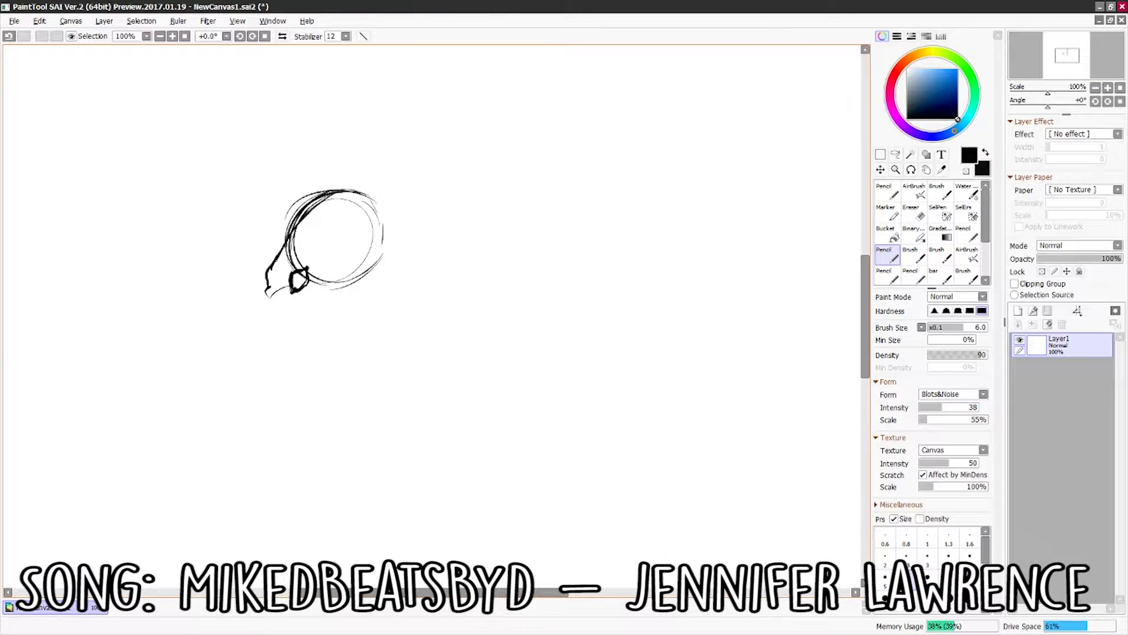
{"action": "left_click_drag", "start_coordinate": [282, 299], "coordinate": [256, 338]}
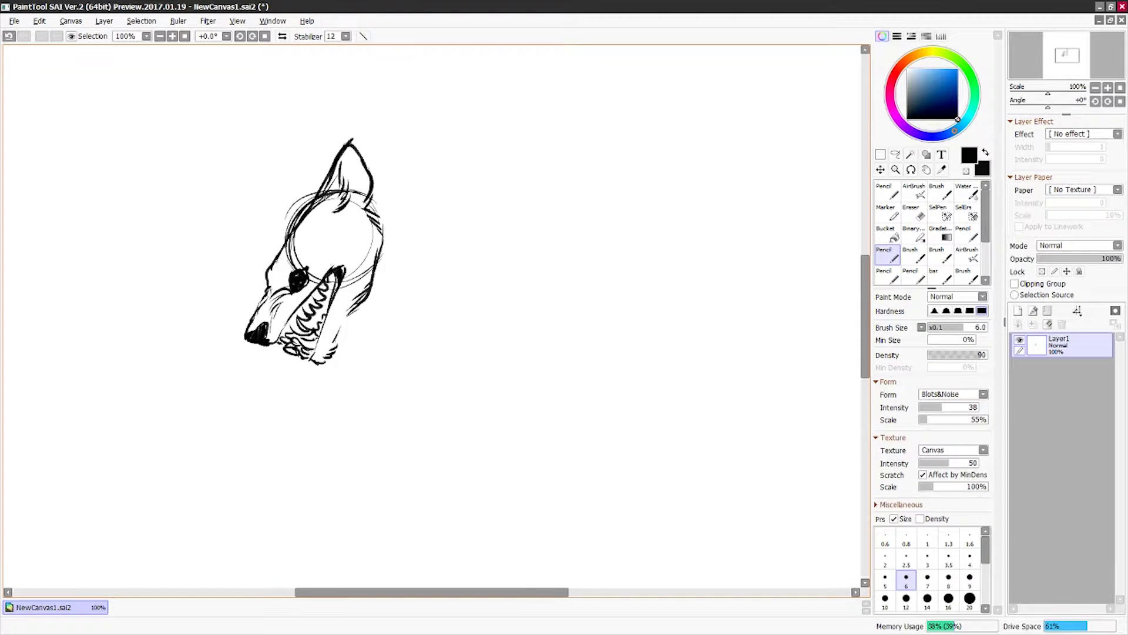
{"action": "left_click", "coordinate": [983, 450]}
{"action": "left_click", "coordinate": [946, 470]}
{"action": "key", "text": "h"}
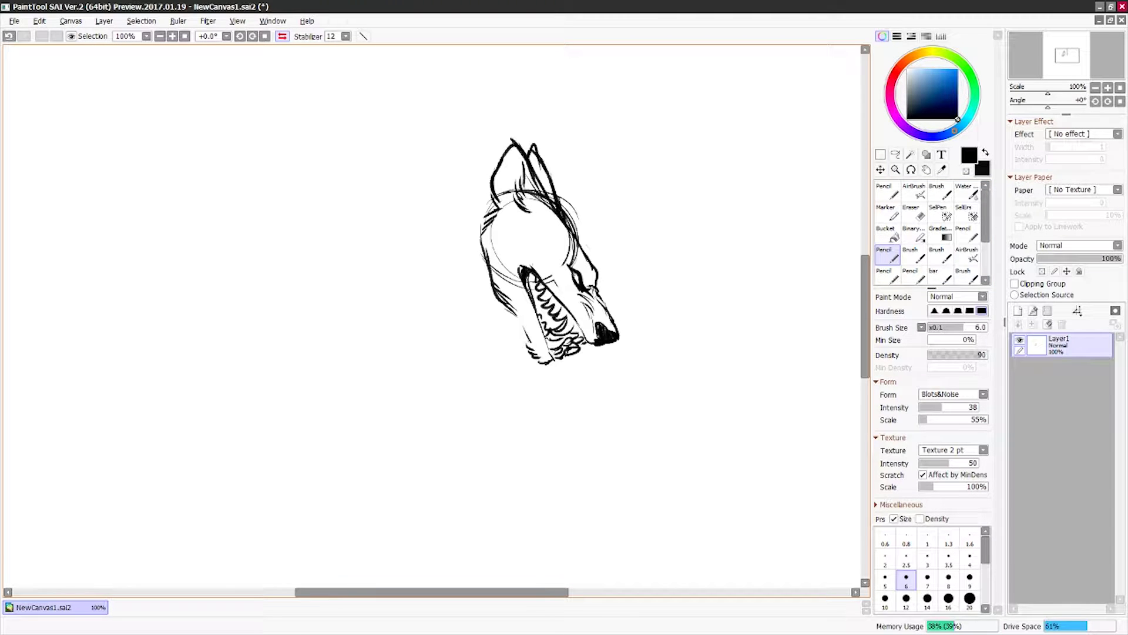
{"action": "key", "text": "h"}
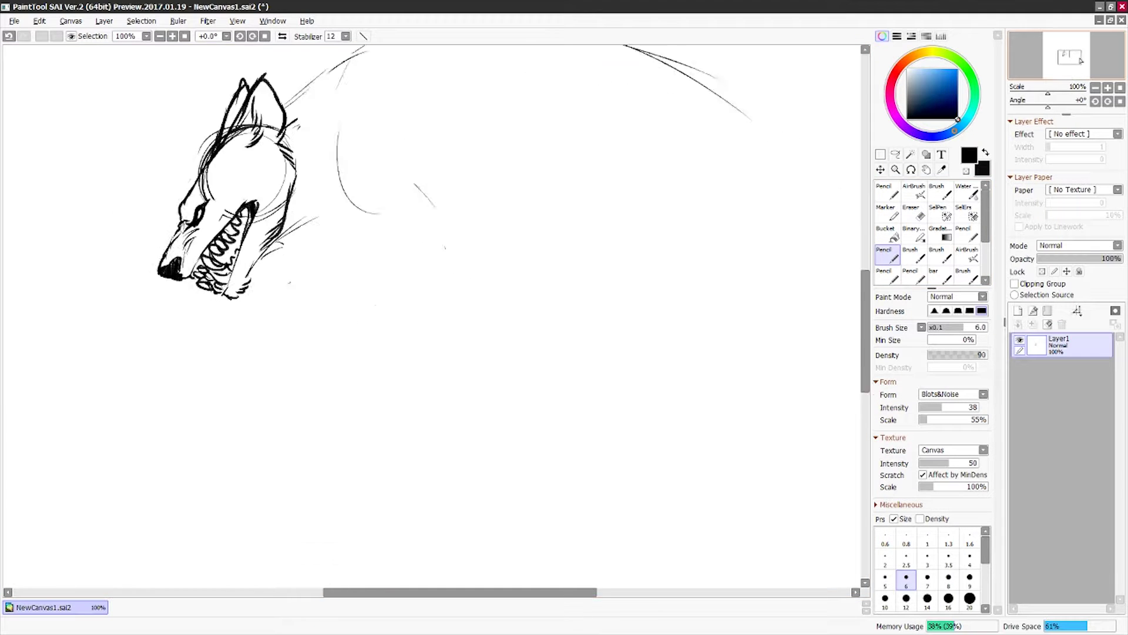
Step: Sketch the long curve of the hunched back and the body lines
{"action": "left_click_drag", "start_coordinate": [508, 70], "coordinate": [859, 389]}
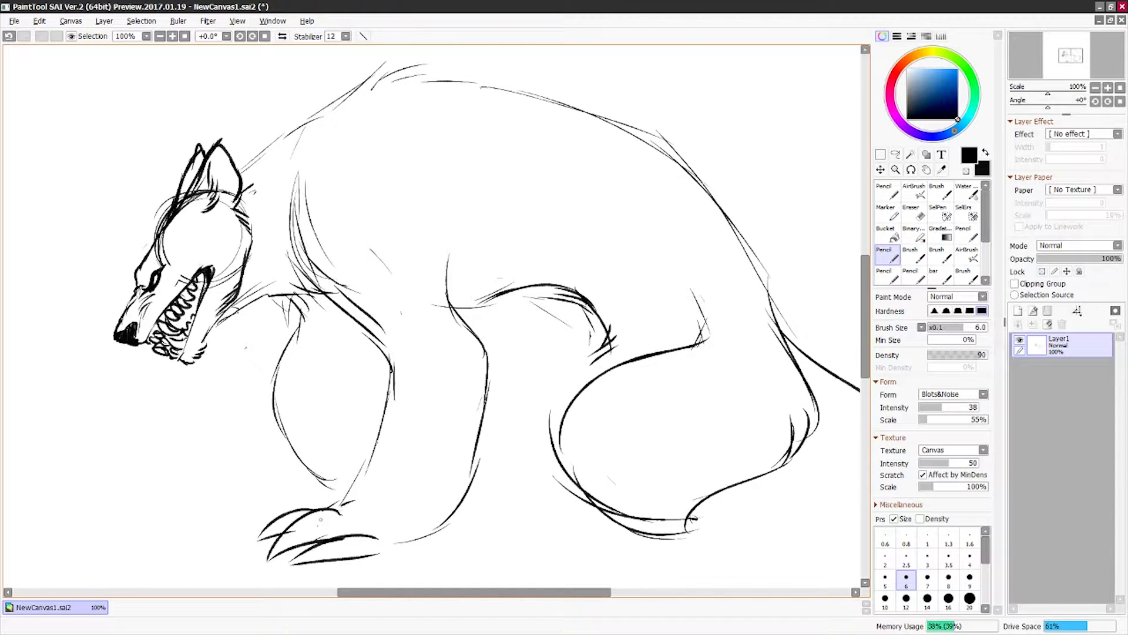
{"action": "key", "text": "h"}
{"action": "key", "text": "h"}
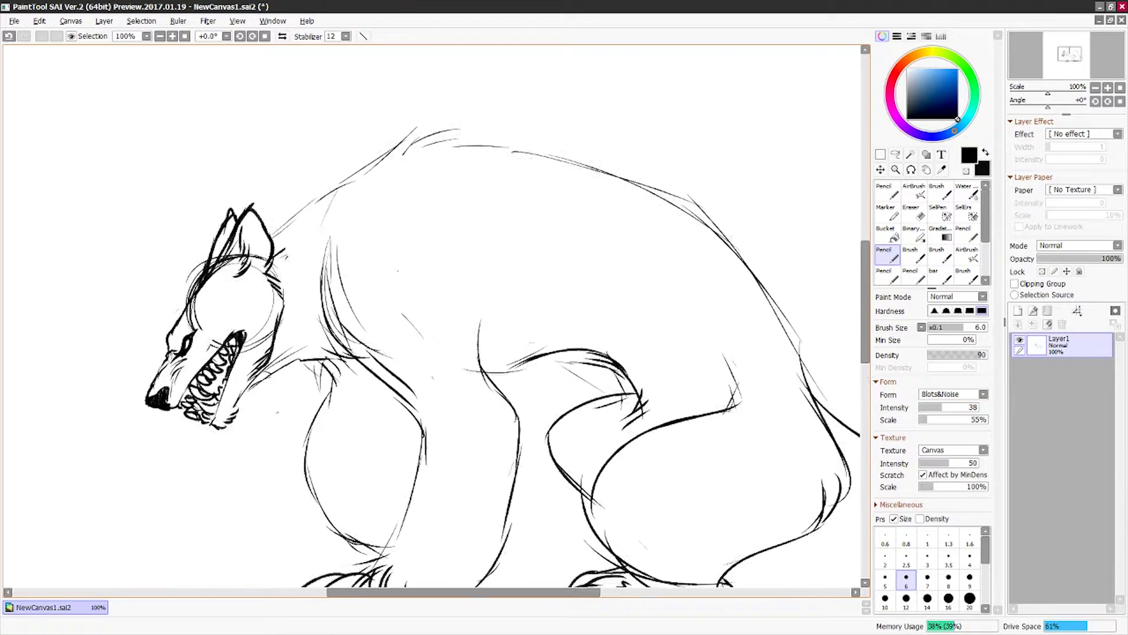
{"action": "left_click_drag", "start_coordinate": [756, 273], "coordinate": [538, 232]}
{"action": "scroll", "coordinate": [412, 294], "scroll_direction": "down", "scroll_amount": 3}
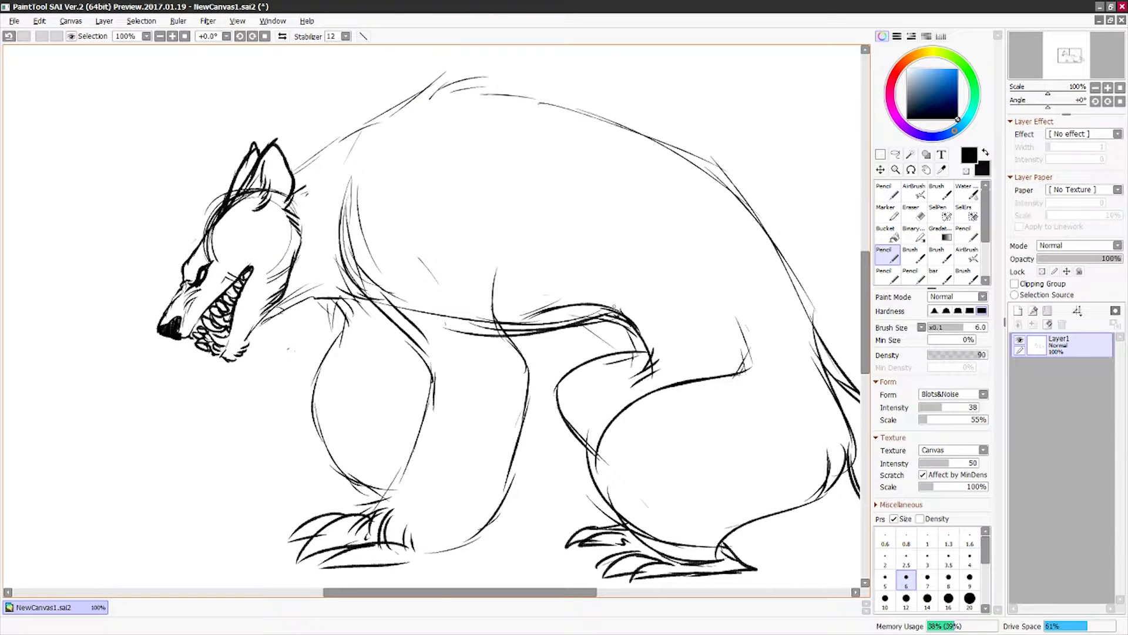
{"action": "scroll", "coordinate": [318, 329], "scroll_direction": "up", "scroll_amount": 3}
Step: Erase stray sketch strokes with a larger eraser and zoom out to see the whole sketch
{"action": "left_click", "coordinate": [969, 598]}
{"action": "left_click", "coordinate": [920, 214]}
{"action": "left_click_drag", "start_coordinate": [311, 388], "coordinate": [282, 438]}
{"action": "left_click_drag", "start_coordinate": [332, 353], "coordinate": [308, 440]}
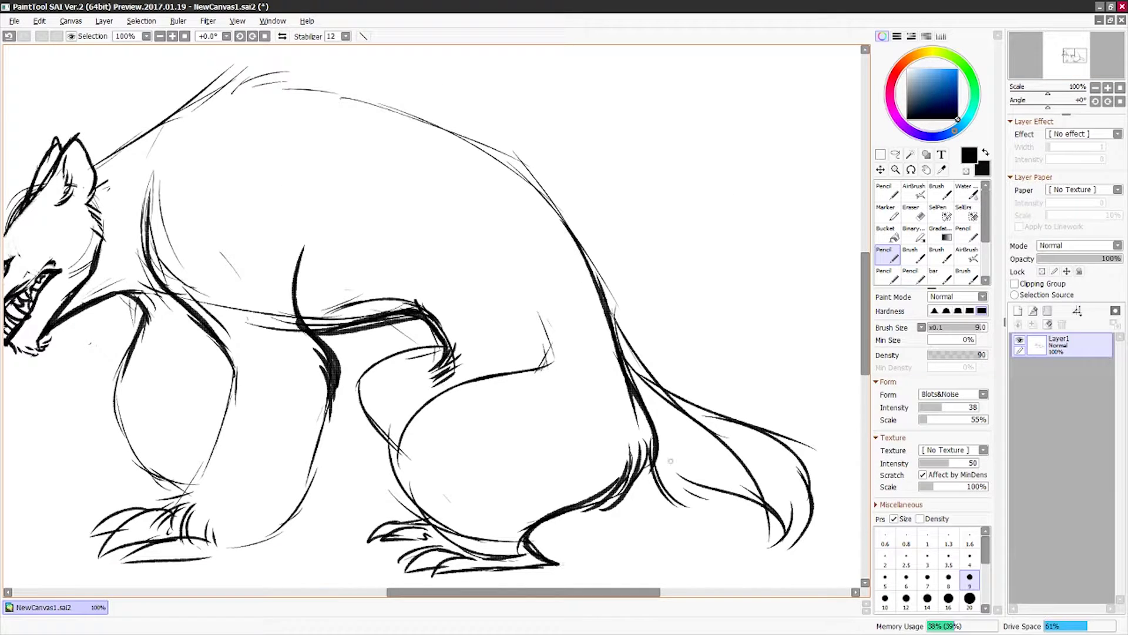
{"action": "scroll", "coordinate": [670, 461], "scroll_direction": "down", "scroll_amount": 2}
Step: Add Layer2 for the base and block the head, muzzle, neck and chest in bright blue
{"action": "key", "text": "m"}
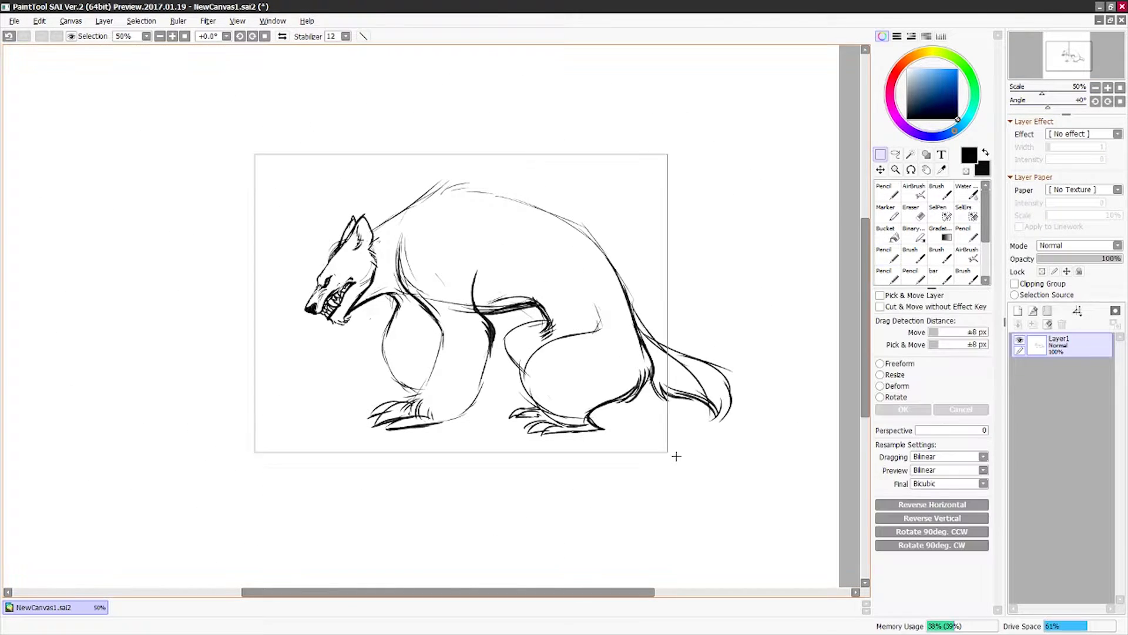
{"action": "scroll", "coordinate": [100, 71], "scroll_direction": "up", "scroll_amount": 2}
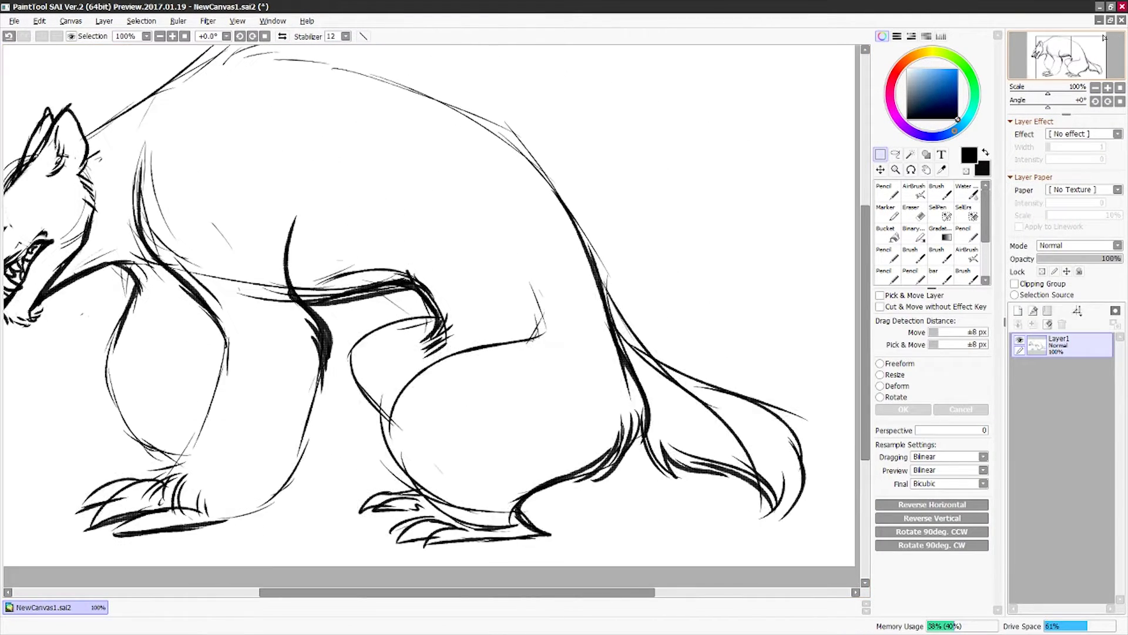
{"action": "left_click", "coordinate": [1018, 311]}
{"action": "left_click", "coordinate": [964, 234]}
{"action": "left_click_drag", "start_coordinate": [176, 229], "coordinate": [382, 138]}
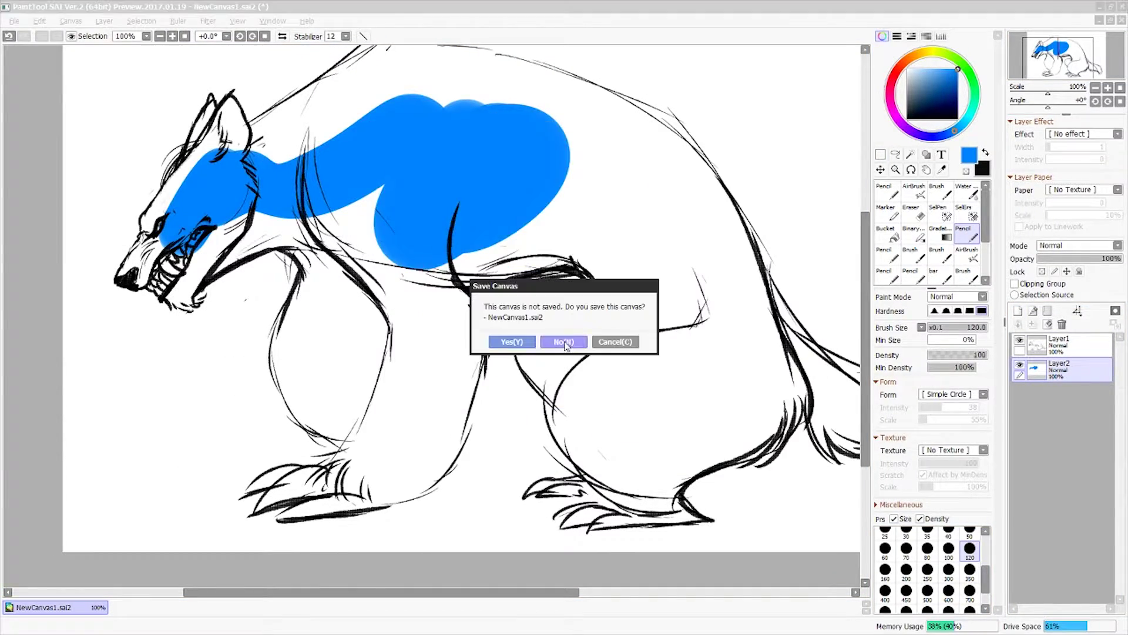
{"action": "left_click", "coordinate": [565, 344]}
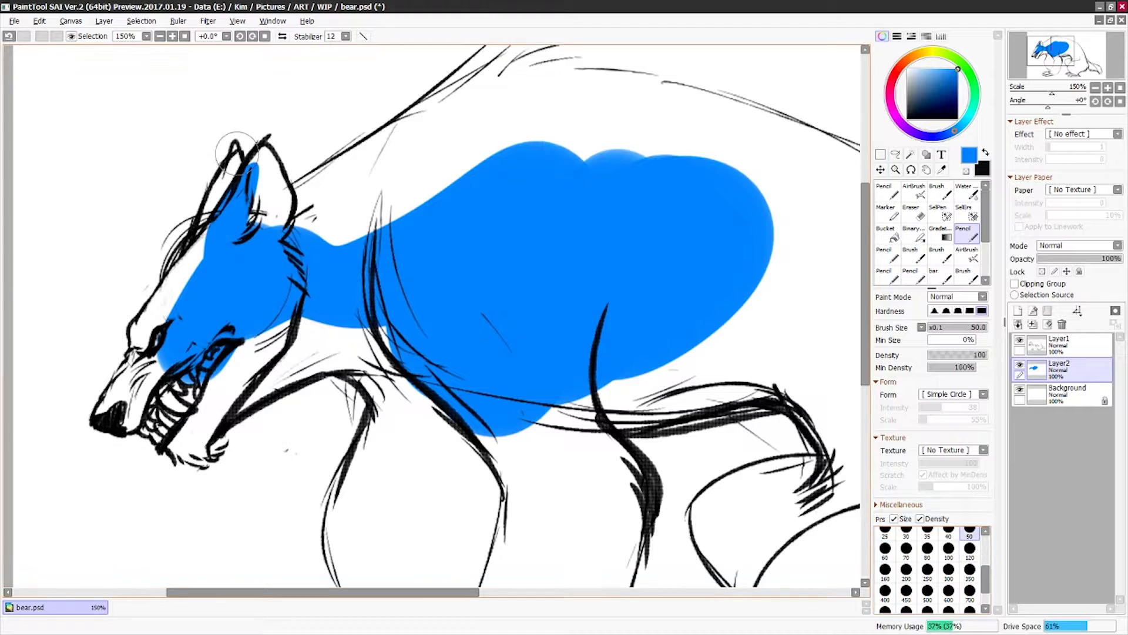
{"action": "key", "text": "["}
{"action": "key", "text": "["}
{"action": "key", "text": "["}
{"action": "mouse_move", "coordinate": [238, 154]}
{"action": "left_mouse_down"}
{"action": "mouse_move", "coordinate": [153, 270]}
{"action": "mouse_move", "coordinate": [112, 411]}
{"action": "mouse_move", "coordinate": [271, 153]}
{"action": "left_mouse_up"}
{"action": "left_click_drag", "start_coordinate": [276, 223], "coordinate": [406, 141]}
{"action": "left_click_drag", "start_coordinate": [199, 435], "coordinate": [370, 335]}
{"action": "scroll", "coordinate": [411, 294], "scroll_direction": "down", "scroll_amount": 1}
Step: Fill the front leg, paw and toes blue with a larger brush
{"action": "key", "text": "]"}
{"action": "key", "text": "]"}
{"action": "key", "text": "]"}
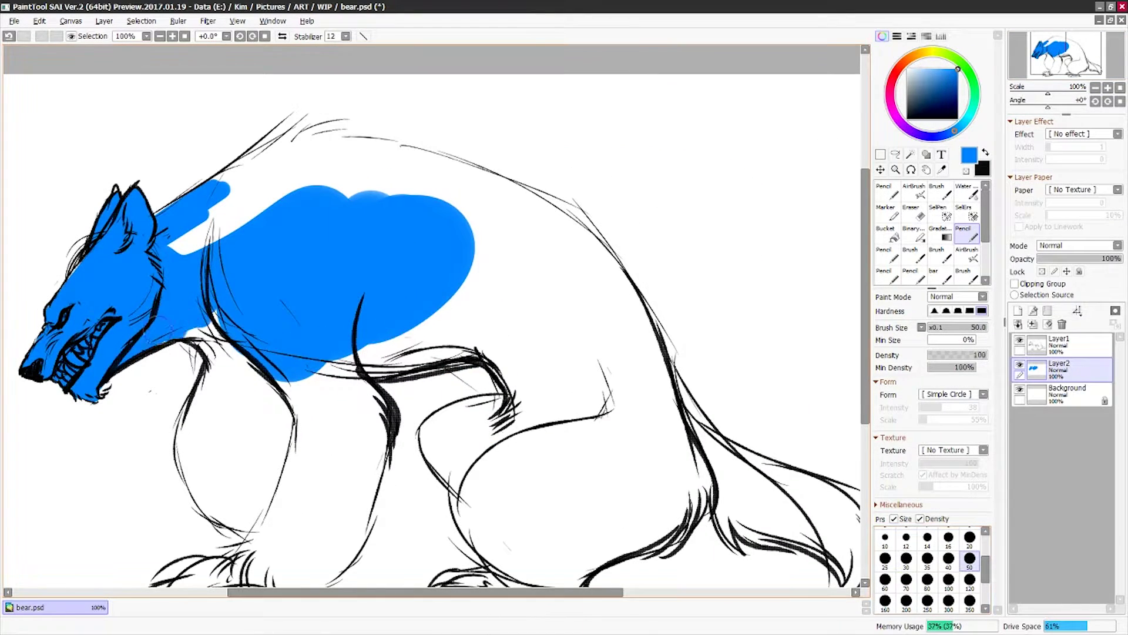
{"action": "left_click_drag", "start_coordinate": [258, 312], "coordinate": [188, 400]}
{"action": "left_click_drag", "start_coordinate": [235, 370], "coordinate": [188, 491]}
{"action": "left_click_drag", "start_coordinate": [194, 423], "coordinate": [282, 531]}
{"action": "left_click_drag", "start_coordinate": [411, 353], "coordinate": [467, 249]}
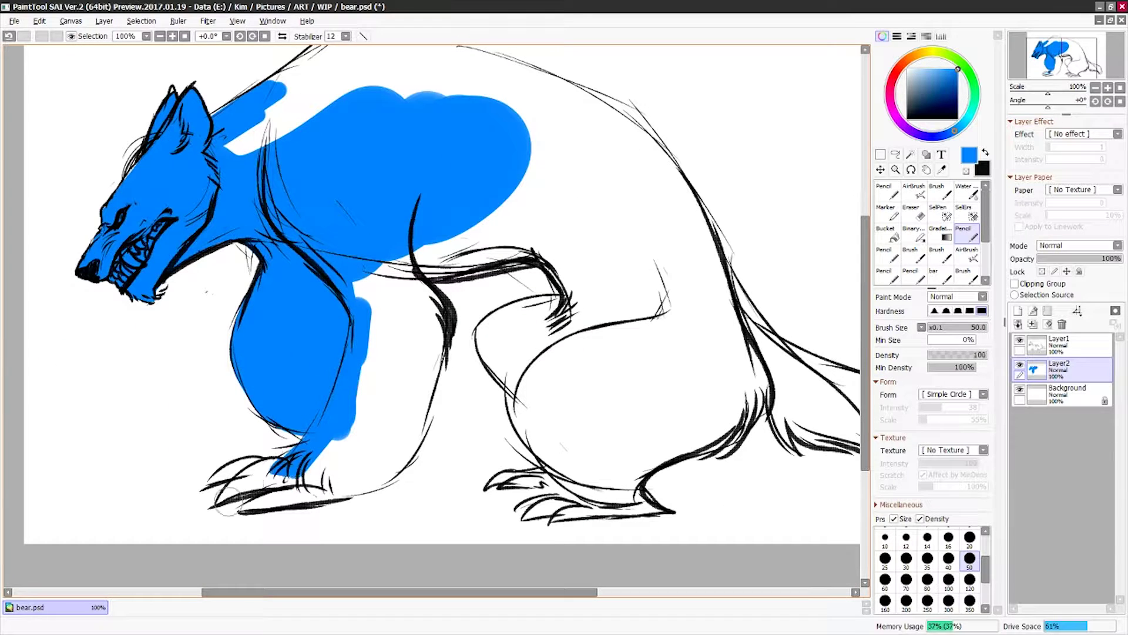
{"action": "left_click_drag", "start_coordinate": [226, 503], "coordinate": [397, 470]}
{"action": "mouse_move", "coordinate": [412, 253]}
{"action": "left_mouse_down"}
{"action": "mouse_move", "coordinate": [406, 470]}
{"action": "mouse_move", "coordinate": [379, 284]}
{"action": "left_mouse_up"}
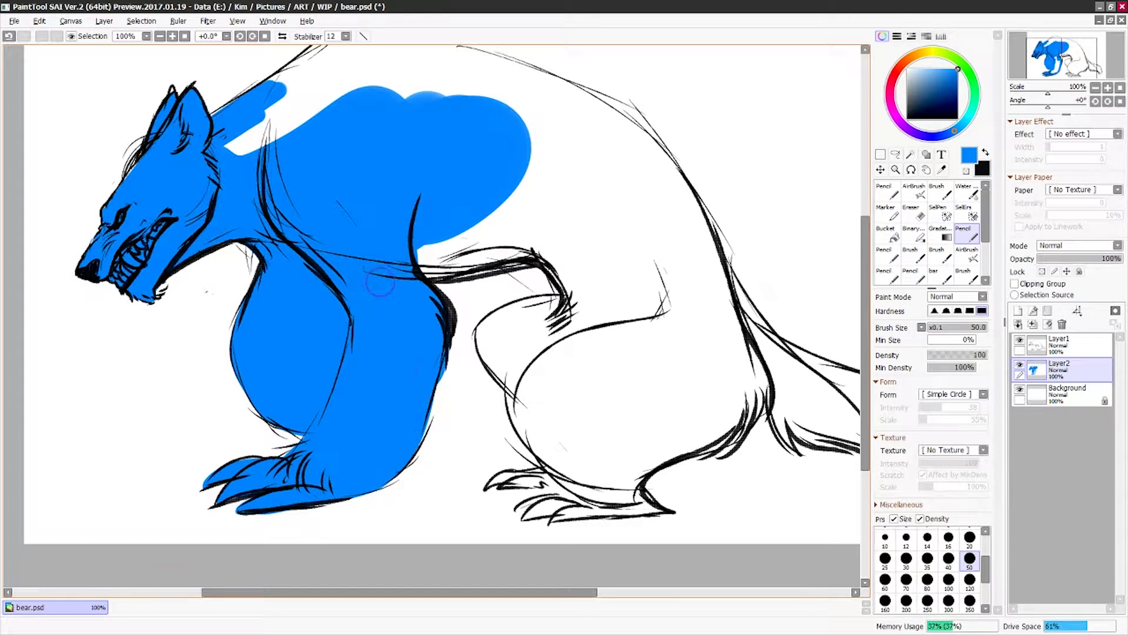
{"action": "scroll", "coordinate": [379, 283], "scroll_direction": "up", "scroll_amount": 2}
Step: Fill the back, elbow, arm, hind leg and hind foot blue
{"action": "left_click_drag", "start_coordinate": [147, 194], "coordinate": [312, 64]}
{"action": "left_click_drag", "start_coordinate": [223, 177], "coordinate": [529, 117]}
{"action": "left_click_drag", "start_coordinate": [517, 164], "coordinate": [629, 370]}
{"action": "left_click_drag", "start_coordinate": [317, 306], "coordinate": [470, 276]}
{"action": "mouse_move", "coordinate": [476, 306]}
{"action": "left_mouse_down"}
{"action": "mouse_move", "coordinate": [426, 365]}
{"action": "mouse_move", "coordinate": [453, 536]}
{"action": "left_mouse_up"}
{"action": "left_click_drag", "start_coordinate": [447, 447], "coordinate": [512, 546]}
{"action": "left_click_drag", "start_coordinate": [411, 558], "coordinate": [564, 558]}
{"action": "left_click_drag", "start_coordinate": [623, 364], "coordinate": [632, 466]}
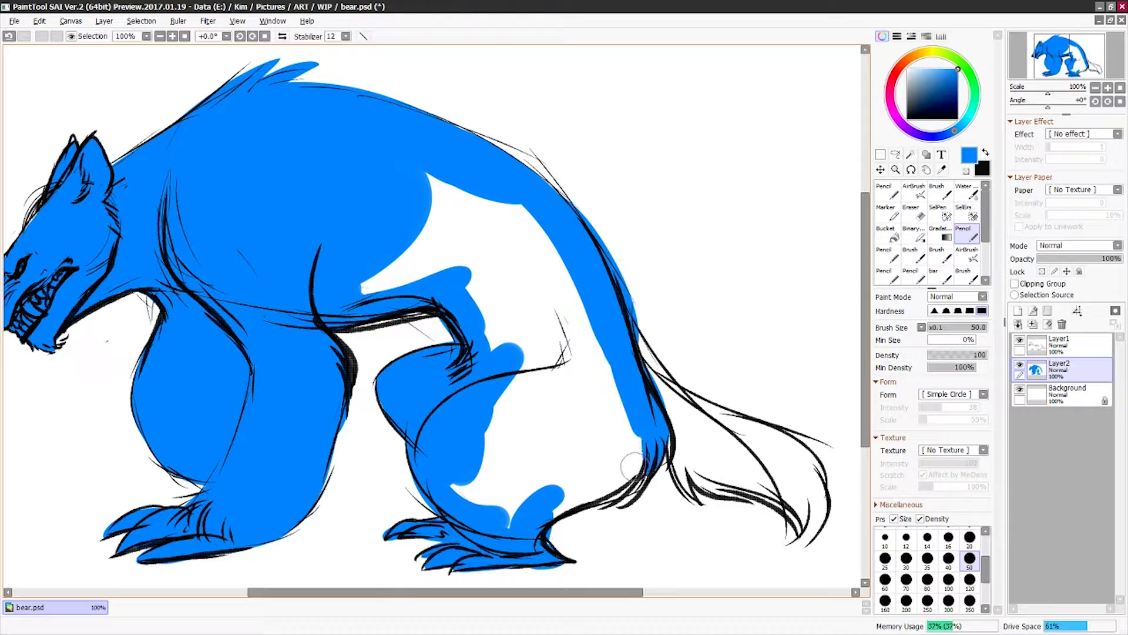
Step: Paint the tail blue and fill the remaining body gaps with a much larger brush
{"action": "key", "text": "h"}
{"action": "scroll", "coordinate": [632, 466], "scroll_direction": "left", "scroll_amount": 5}
{"action": "mouse_move", "coordinate": [488, 300]}
{"action": "left_mouse_down"}
{"action": "mouse_move", "coordinate": [335, 452]}
{"action": "mouse_move", "coordinate": [435, 420]}
{"action": "mouse_move", "coordinate": [376, 447]}
{"action": "left_mouse_up"}
{"action": "left_click_drag", "start_coordinate": [617, 117], "coordinate": [735, 194]}
{"action": "left_click", "coordinate": [969, 580]}
{"action": "left_click_drag", "start_coordinate": [529, 176], "coordinate": [676, 353]}
{"action": "left_click_drag", "start_coordinate": [529, 282], "coordinate": [675, 405]}
{"action": "left_click", "coordinate": [1058, 49]}
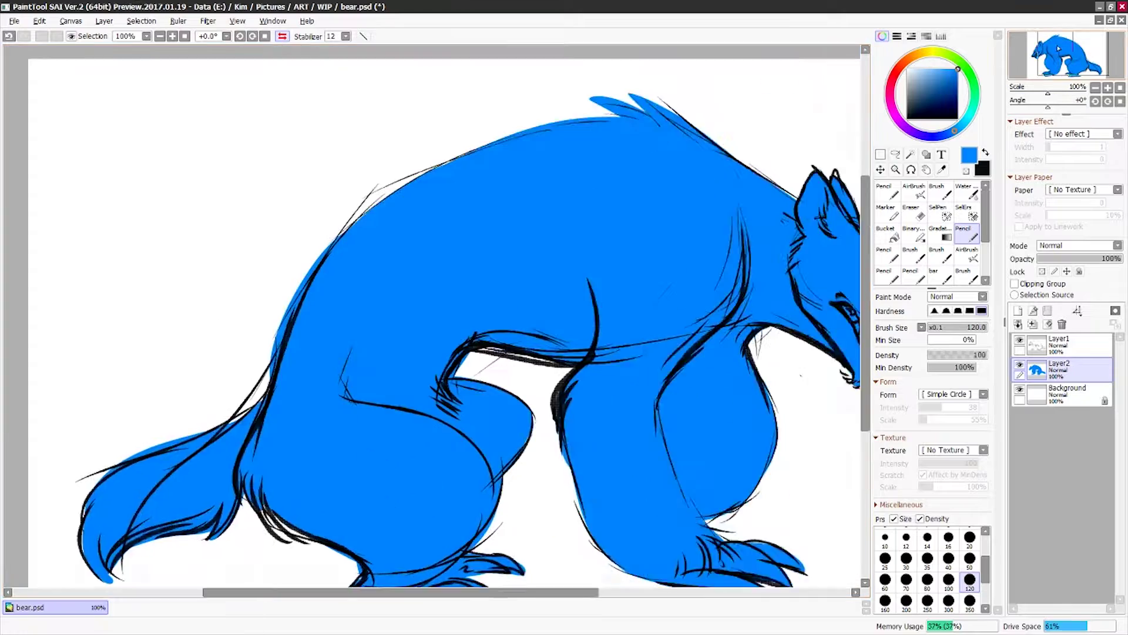
Step: Lock Layer2's opacity and repaint the whole blue silhouette pale cream
{"action": "left_click", "coordinate": [1042, 271]}
{"action": "left_click", "coordinate": [912, 71]}
{"action": "left_click", "coordinate": [970, 600]}
{"action": "left_click_drag", "start_coordinate": [675, 206], "coordinate": [717, 323]}
{"action": "mouse_move", "coordinate": [529, 294]}
{"action": "left_mouse_down"}
{"action": "mouse_move", "coordinate": [341, 117]}
{"action": "mouse_move", "coordinate": [176, 441]}
{"action": "left_mouse_up"}
{"action": "left_click", "coordinate": [1058, 59]}
{"action": "left_click_drag", "start_coordinate": [411, 382], "coordinate": [559, 470]}
{"action": "left_click", "coordinate": [969, 559]}
Step: Paint the front and hind-foot claws a dark colour
{"action": "left_click", "coordinate": [912, 112]}
{"action": "left_click", "coordinate": [1054, 52]}
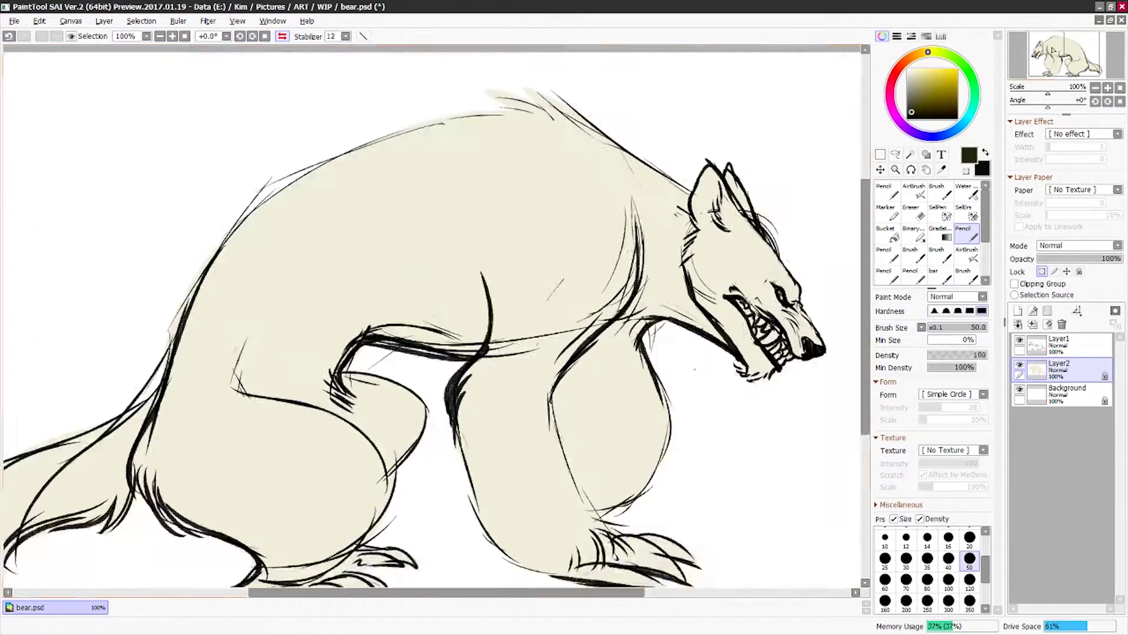
{"action": "left_click", "coordinate": [1082, 62]}
{"action": "left_click_drag", "start_coordinate": [447, 382], "coordinate": [523, 412]}
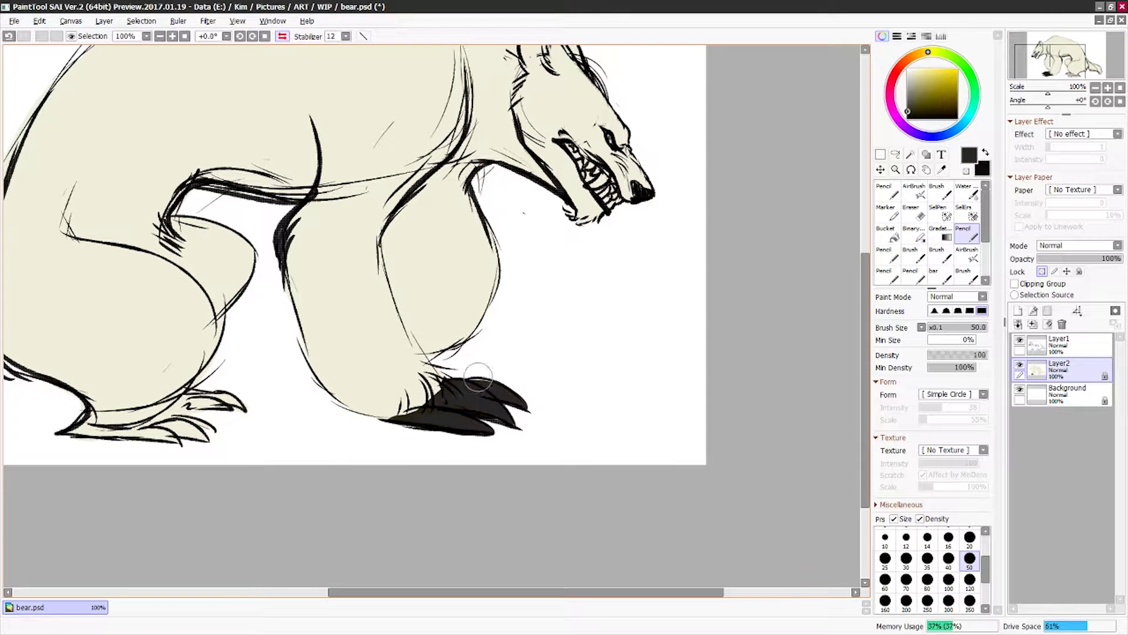
{"action": "left_click_drag", "start_coordinate": [477, 377], "coordinate": [412, 411]}
{"action": "left_click_drag", "start_coordinate": [253, 429], "coordinate": [165, 453]}
{"action": "left_click", "coordinate": [970, 537]}
{"action": "left_click", "coordinate": [1058, 62]}
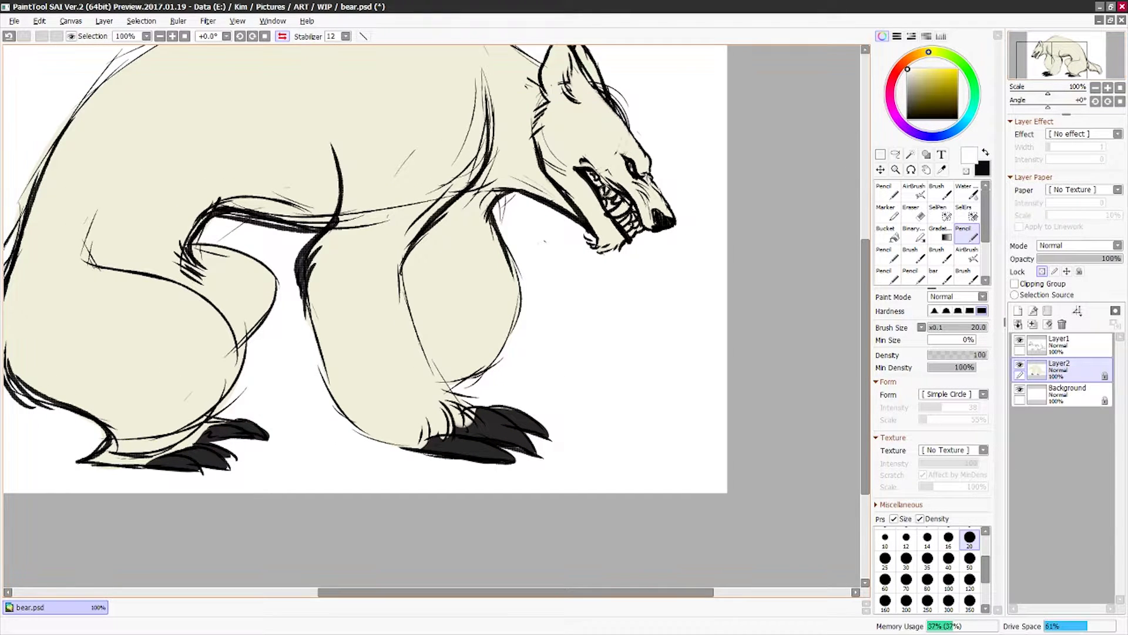
{"action": "left_click_drag", "start_coordinate": [593, 223], "coordinate": [638, 173]}
{"action": "left_click", "coordinate": [1058, 59]}
Step: Bucket-fill the Background layer black
{"action": "left_click", "coordinate": [282, 36]}
{"action": "left_click", "coordinate": [1058, 394]}
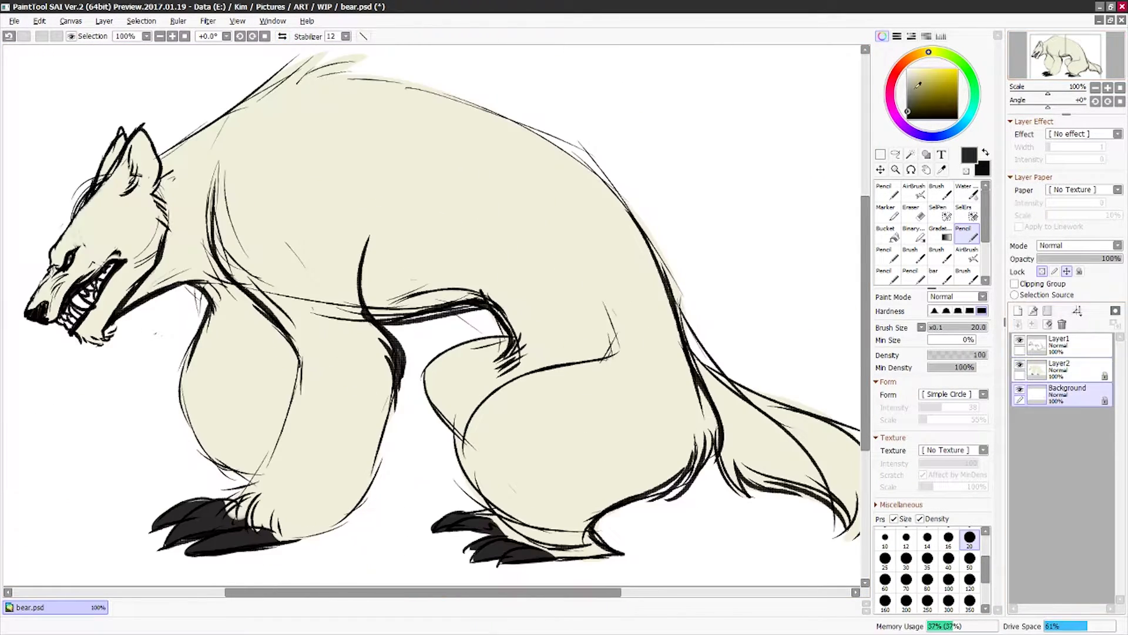
{"action": "left_click", "coordinate": [887, 235]}
{"action": "left_click", "coordinate": [176, 411]}
Step: Add Layer3 and move it above the line art
{"action": "left_click", "coordinate": [1039, 374]}
{"action": "left_click", "coordinate": [1019, 310]}
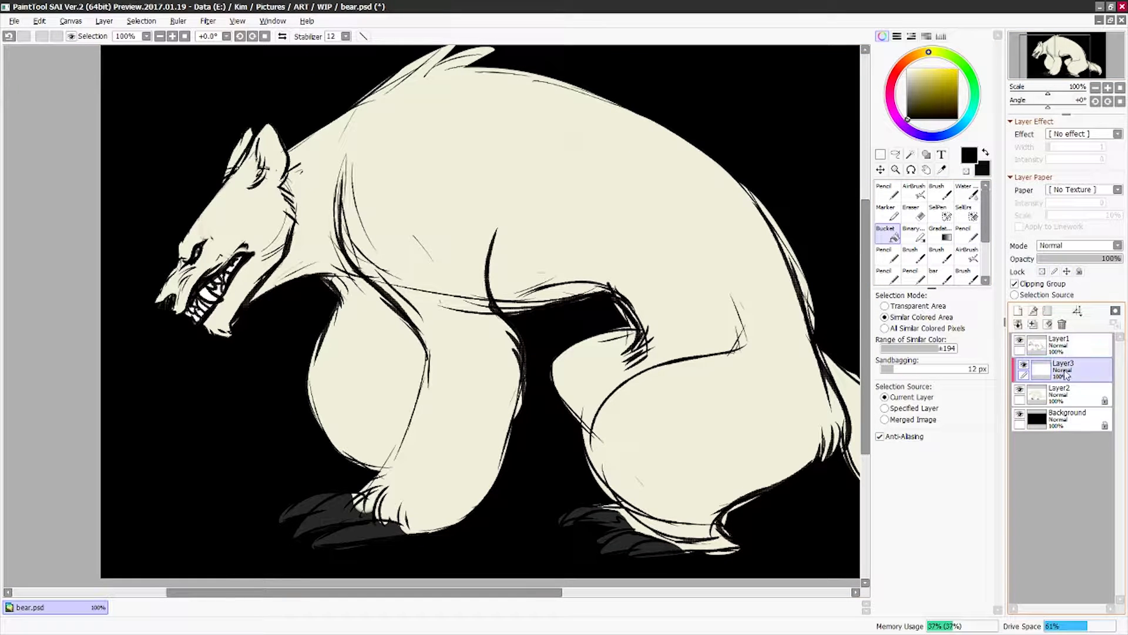
{"action": "left_click_drag", "start_coordinate": [1066, 374], "coordinate": [1066, 341]}
{"action": "left_click", "coordinate": [1058, 370]}
Step: Lock Layer1's opacity, recolour the line art dark purple, and group Layer3 and Layer1 into a folder
{"action": "left_click", "coordinate": [1042, 271]}
{"action": "left_click", "coordinate": [911, 129]}
{"action": "left_click", "coordinate": [942, 102]}
{"action": "left_click", "coordinate": [966, 233]}
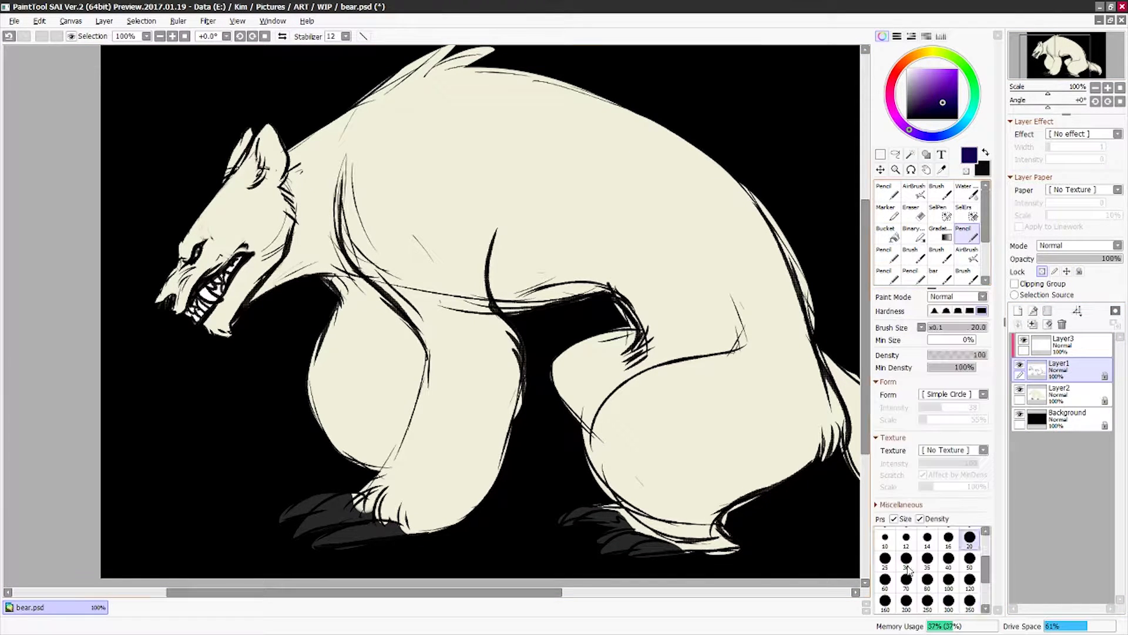
{"action": "left_click", "coordinate": [907, 600]}
{"action": "left_click_drag", "start_coordinate": [176, 176], "coordinate": [353, 323]}
{"action": "left_click_drag", "start_coordinate": [529, 265], "coordinate": [764, 440]}
{"action": "left_click_drag", "start_coordinate": [412, 592], "coordinate": [529, 592]}
{"action": "left_click", "coordinate": [970, 558]}
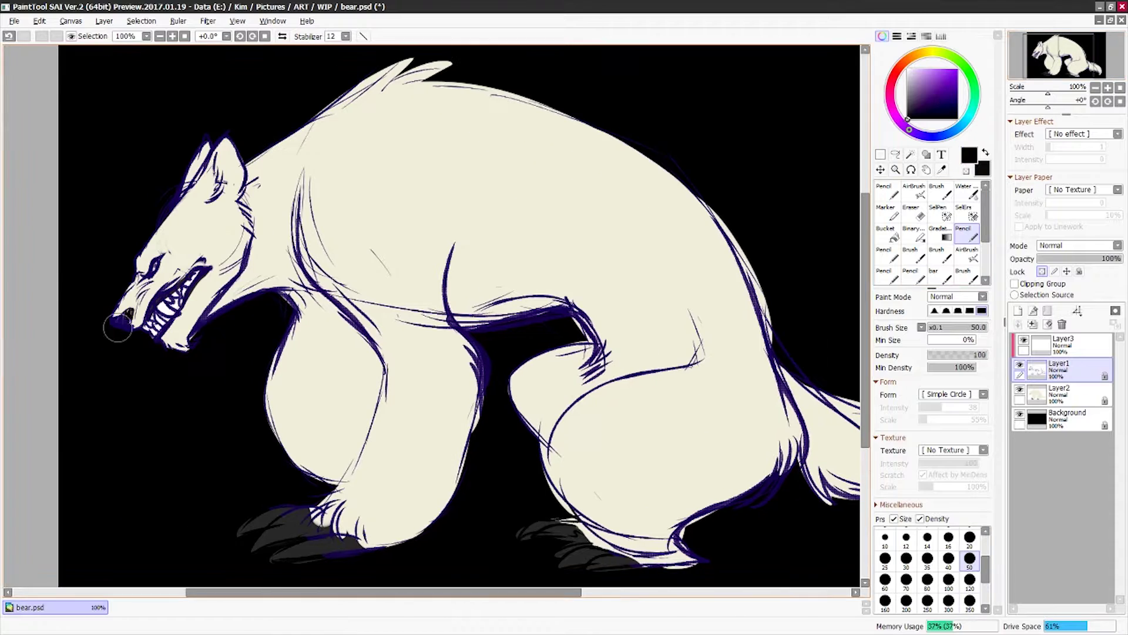
{"action": "key", "text": "ctrl+z"}
{"action": "scroll", "coordinate": [353, 382], "scroll_direction": "down", "scroll_amount": 2}
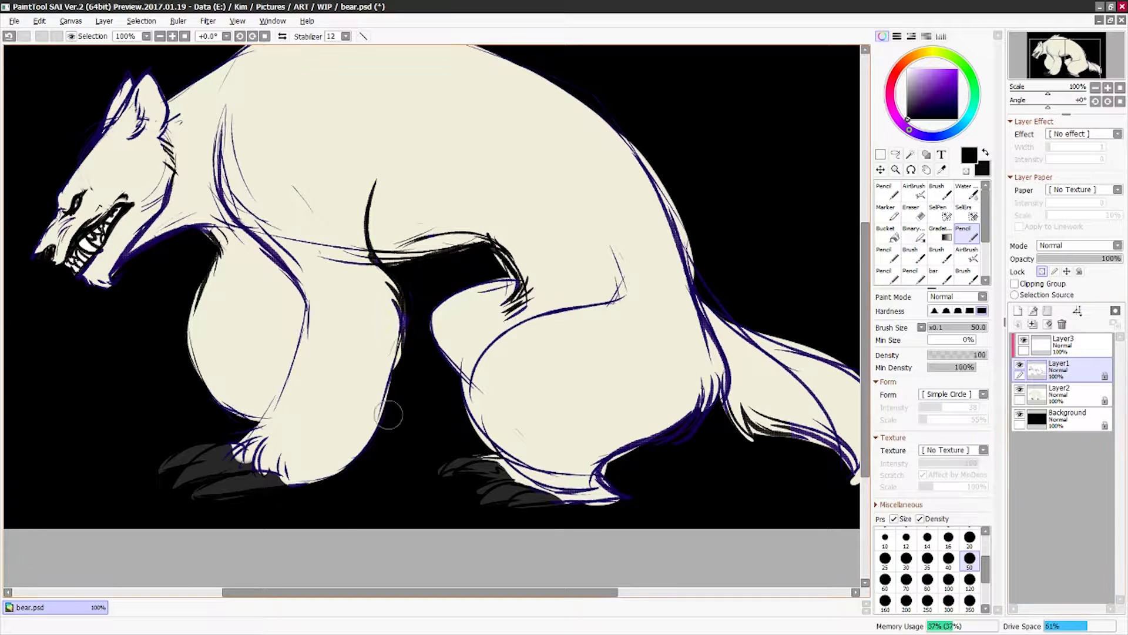
{"action": "left_click", "coordinate": [1048, 310]}
Step: Move the base layer into the folder and shade the neck, chest and front leg purple
{"action": "left_click", "coordinate": [1065, 422]}
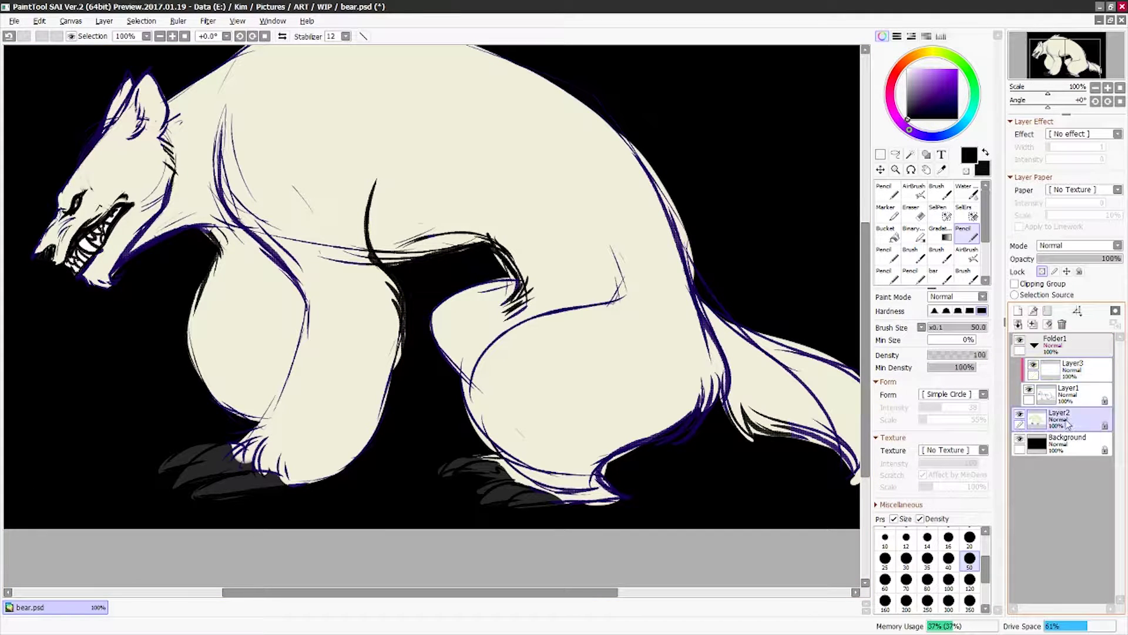
{"action": "left_click_drag", "start_coordinate": [1068, 423], "coordinate": [1052, 337]}
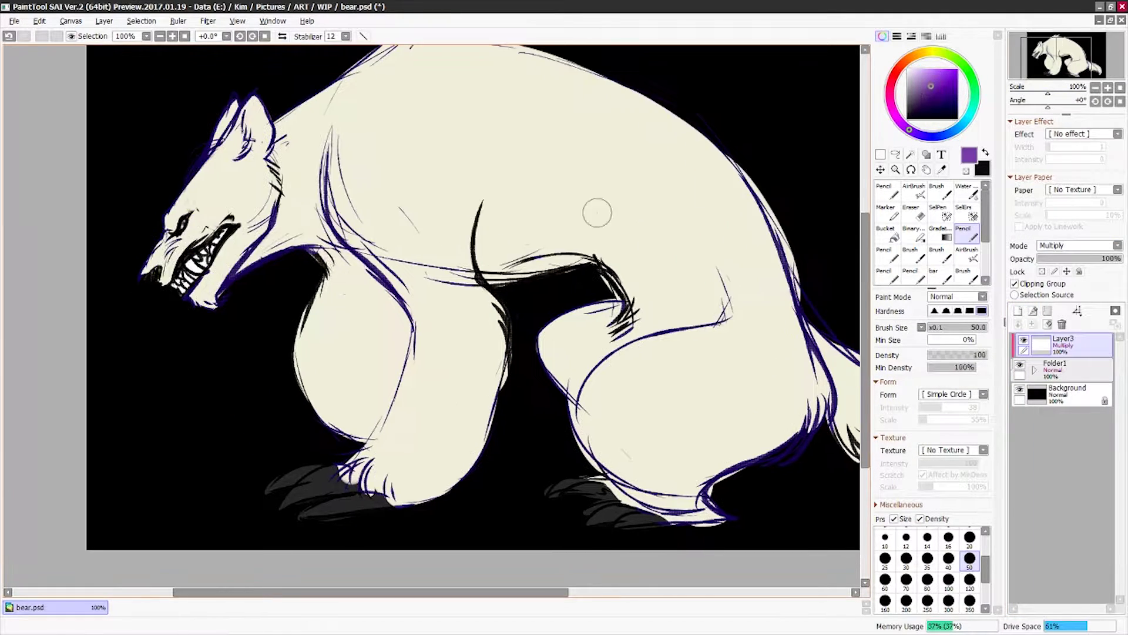
{"action": "mouse_move", "coordinate": [597, 209]}
{"action": "left_mouse_down"}
{"action": "mouse_move", "coordinate": [378, 335]}
{"action": "mouse_move", "coordinate": [265, 188]}
{"action": "mouse_move", "coordinate": [253, 136]}
{"action": "mouse_move", "coordinate": [91, 150]}
{"action": "left_mouse_up"}
{"action": "left_click_drag", "start_coordinate": [376, 194], "coordinate": [353, 329]}
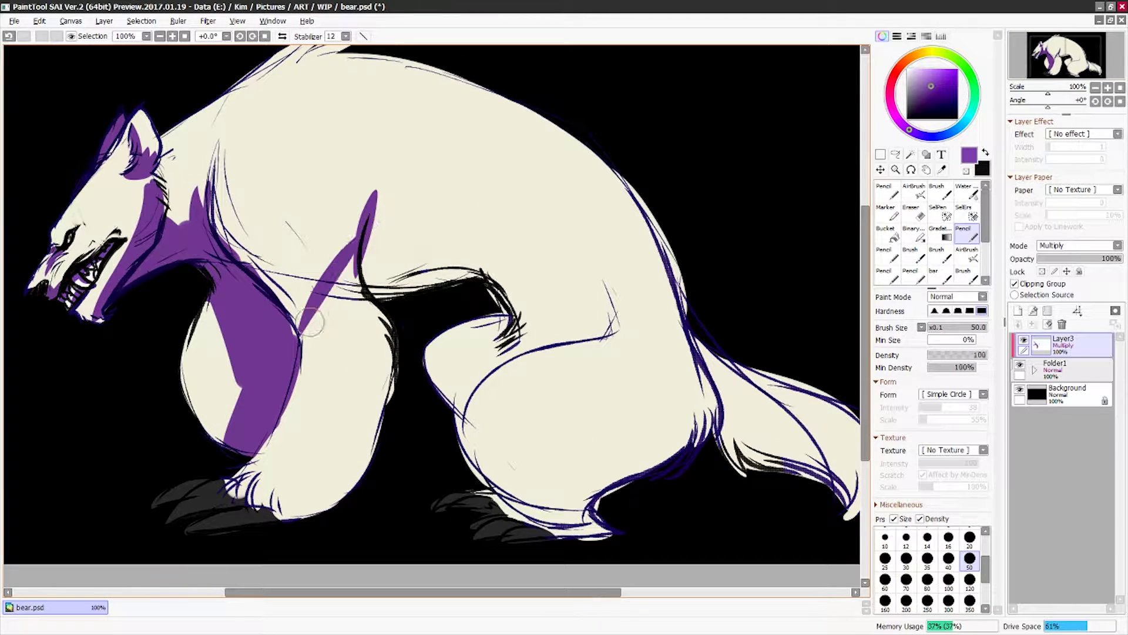
{"action": "left_click_drag", "start_coordinate": [376, 258], "coordinate": [329, 344]}
{"action": "left_click_drag", "start_coordinate": [388, 294], "coordinate": [267, 470]}
Step: Shade the shoulder, back, haunch, tail and leg purple
{"action": "mouse_move", "coordinate": [378, 220]}
{"action": "left_mouse_down"}
{"action": "mouse_move", "coordinate": [447, 294]}
{"action": "mouse_move", "coordinate": [518, 411]}
{"action": "left_mouse_up"}
{"action": "mouse_move", "coordinate": [612, 144]}
{"action": "left_mouse_down"}
{"action": "mouse_move", "coordinate": [676, 353]}
{"action": "mouse_move", "coordinate": [582, 445]}
{"action": "left_mouse_up"}
{"action": "left_click_drag", "start_coordinate": [623, 376], "coordinate": [529, 517]}
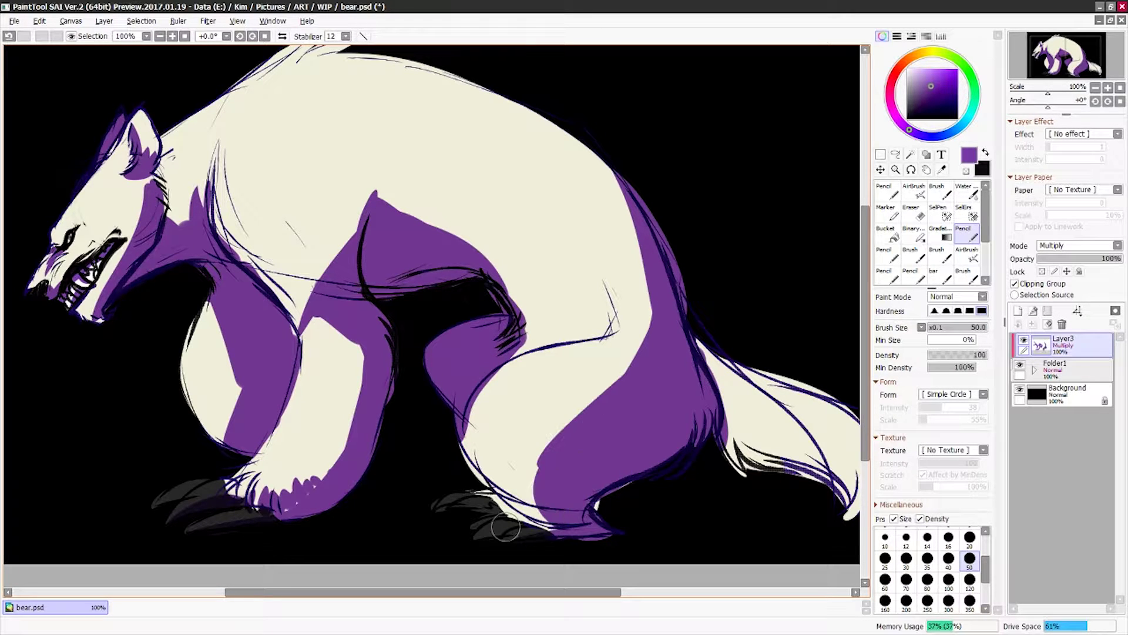
{"action": "left_click_drag", "start_coordinate": [587, 412], "coordinate": [417, 420]}
{"action": "left_click_drag", "start_coordinate": [546, 364], "coordinate": [676, 518]}
{"action": "mouse_move", "coordinate": [335, 332]}
{"action": "left_mouse_down"}
{"action": "mouse_move", "coordinate": [435, 322]}
{"action": "mouse_move", "coordinate": [632, 339]}
{"action": "mouse_move", "coordinate": [658, 447]}
{"action": "mouse_move", "coordinate": [564, 529]}
{"action": "left_mouse_up"}
Step: Blend the purple shading edges on the haunch, shoulder and back with a smaller Brush
{"action": "key", "text": "b"}
{"action": "left_click", "coordinate": [939, 191]}
{"action": "left_click_drag", "start_coordinate": [629, 312], "coordinate": [587, 376]}
{"action": "left_click_drag", "start_coordinate": [517, 247], "coordinate": [479, 347]}
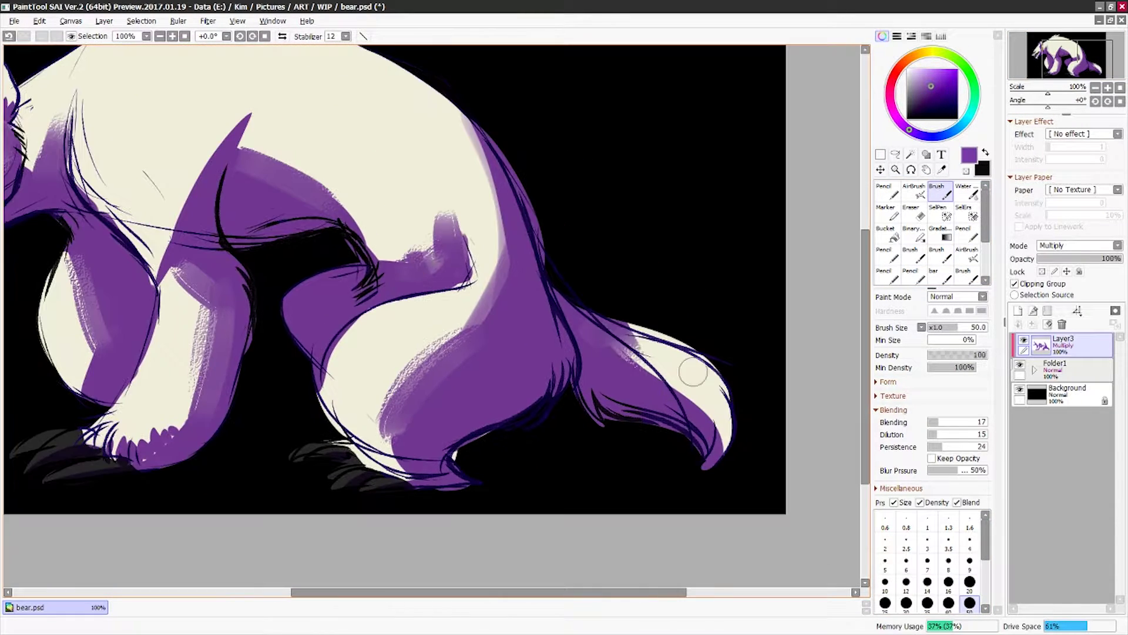
{"action": "left_click_drag", "start_coordinate": [139, 135], "coordinate": [268, 184]}
Step: Lower the shading's saturation with Hue/Saturation to make it a greyer, lighter lavender
{"action": "left_click", "coordinate": [208, 21]}
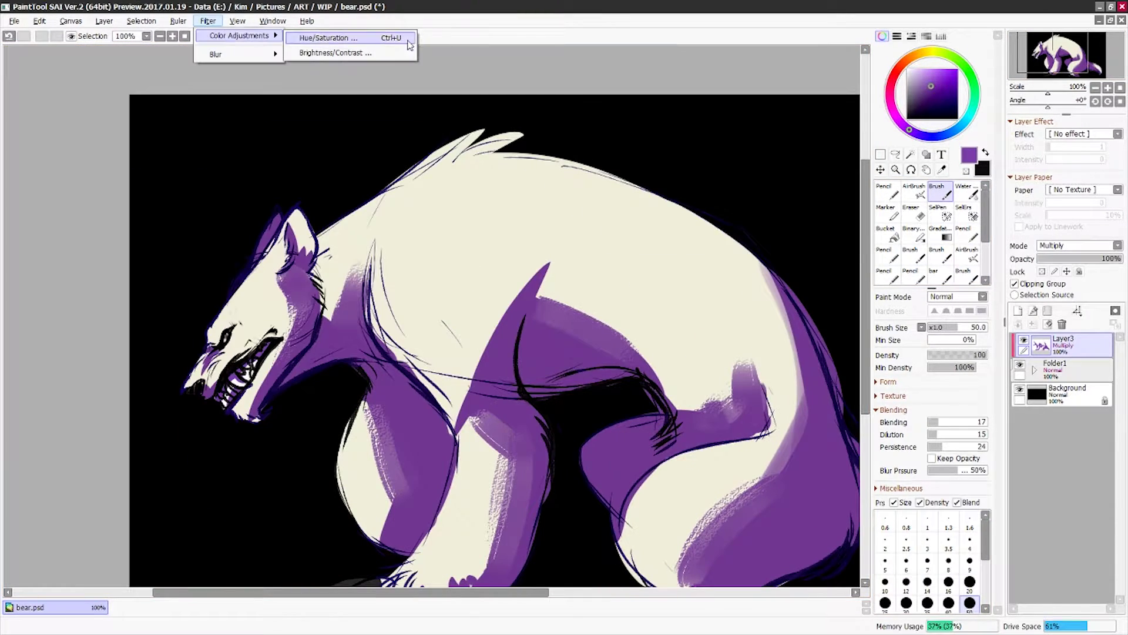
{"action": "left_click", "coordinate": [353, 37]}
{"action": "left_click_drag", "start_coordinate": [768, 167], "coordinate": [756, 166]}
{"action": "mouse_move", "coordinate": [769, 184]}
{"action": "left_mouse_down"}
{"action": "mouse_move", "coordinate": [731, 184]}
{"action": "mouse_move", "coordinate": [779, 201]}
{"action": "left_mouse_up"}
{"action": "left_click", "coordinate": [801, 239]}
Step: Add a new Multiply layer and paint cream light back onto the shoulder and fur
{"action": "left_click", "coordinate": [1079, 245]}
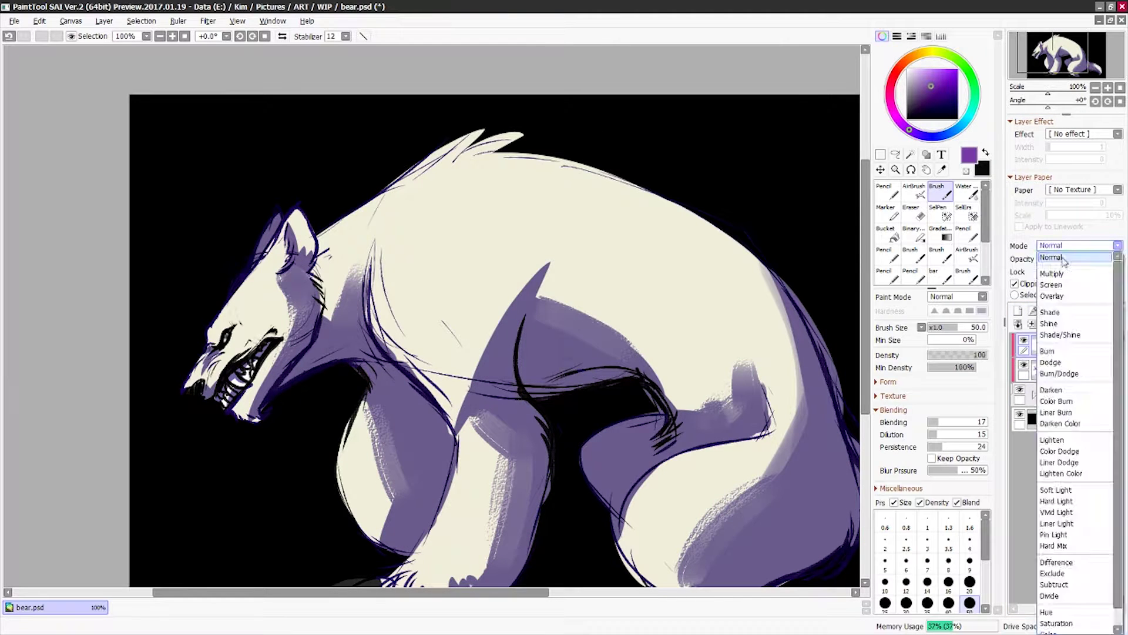
{"action": "left_click", "coordinate": [1057, 271]}
{"action": "key", "text": "b"}
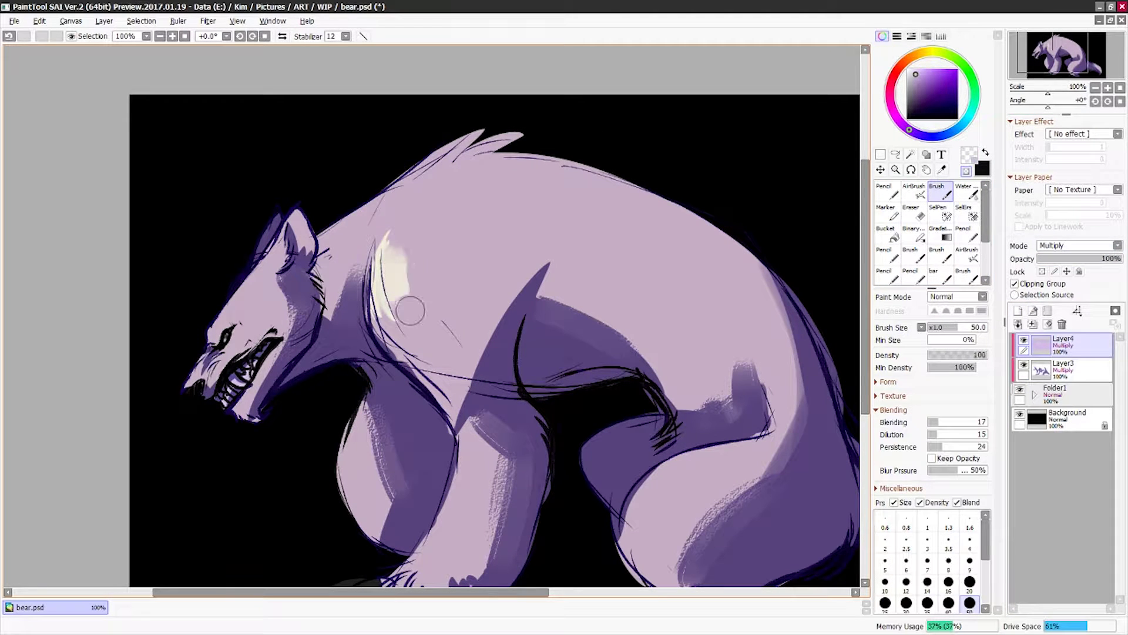
{"action": "mouse_move", "coordinate": [403, 302]}
{"action": "left_mouse_down"}
{"action": "mouse_move", "coordinate": [494, 282]}
{"action": "mouse_move", "coordinate": [447, 353]}
{"action": "mouse_move", "coordinate": [470, 176]}
{"action": "left_mouse_up"}
{"action": "mouse_move", "coordinate": [266, 267]}
{"action": "left_mouse_down"}
{"action": "mouse_move", "coordinate": [396, 219]}
{"action": "mouse_move", "coordinate": [501, 235]}
{"action": "left_mouse_up"}
{"action": "key", "text": "h"}
{"action": "mouse_move", "coordinate": [415, 158]}
{"action": "left_mouse_down"}
{"action": "mouse_move", "coordinate": [293, 285]}
{"action": "mouse_move", "coordinate": [330, 400]}
{"action": "mouse_move", "coordinate": [411, 541]}
{"action": "left_mouse_up"}
Step: Add finer cream strokes on the fur, back and shoulder with a smaller brush
{"action": "key", "text": "bracketleft"}
{"action": "key", "text": "bracketleft"}
{"action": "key", "text": "bracketleft"}
{"action": "left_click_drag", "start_coordinate": [588, 471], "coordinate": [511, 399]}
{"action": "left_click_drag", "start_coordinate": [635, 282], "coordinate": [609, 450]}
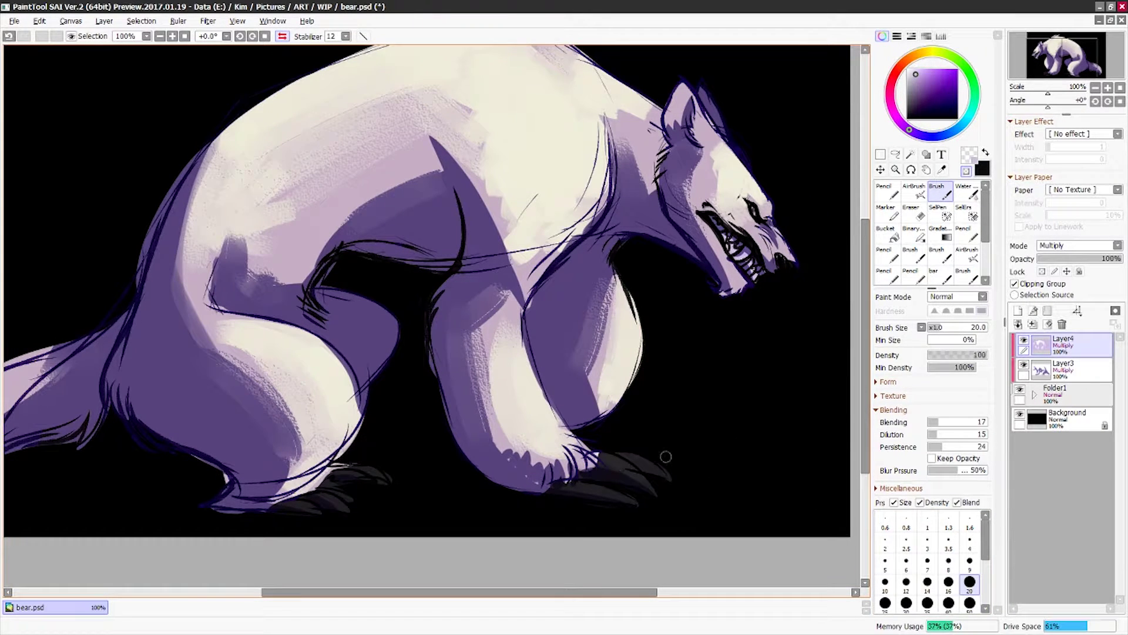
{"action": "scroll", "coordinate": [666, 456], "scroll_direction": "up", "scroll_amount": 2}
{"action": "scroll", "coordinate": [441, 259], "scroll_direction": "down", "scroll_amount": 2}
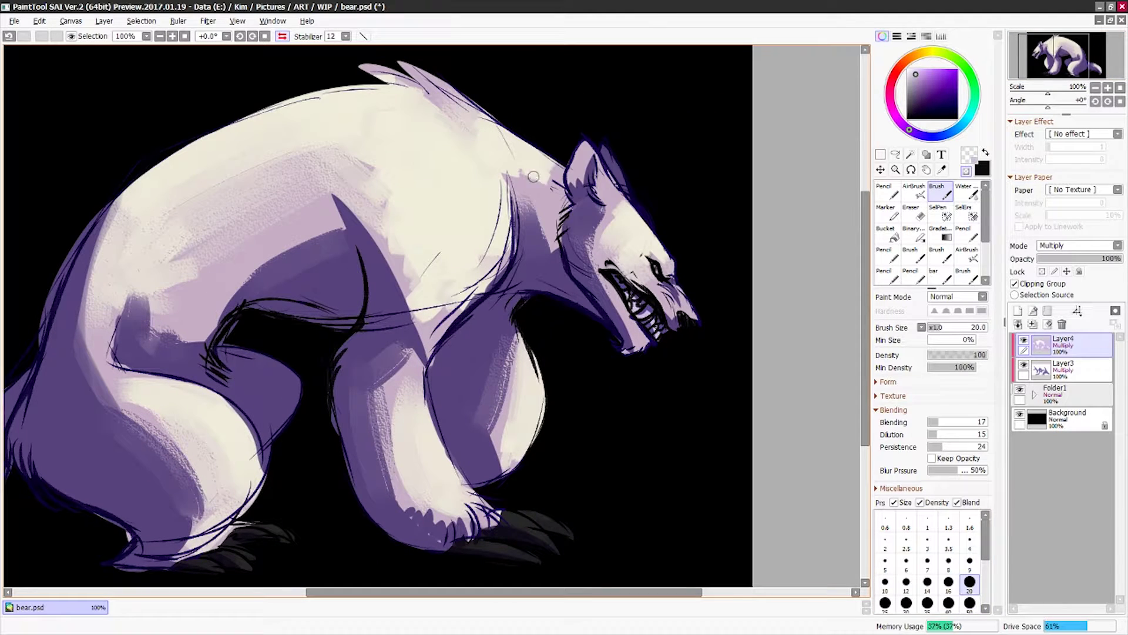
{"action": "mouse_move", "coordinate": [311, 153]}
{"action": "left_mouse_down"}
{"action": "mouse_move", "coordinate": [269, 163]}
{"action": "mouse_move", "coordinate": [247, 235]}
{"action": "mouse_move", "coordinate": [197, 184]}
{"action": "left_mouse_up"}
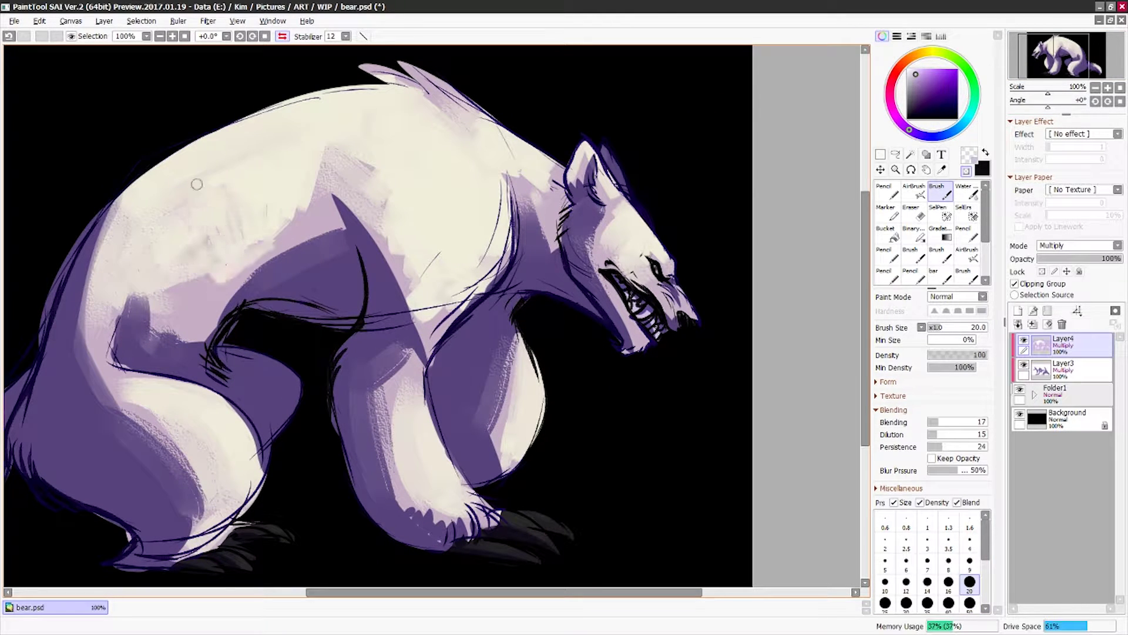
{"action": "left_click", "coordinate": [885, 254]}
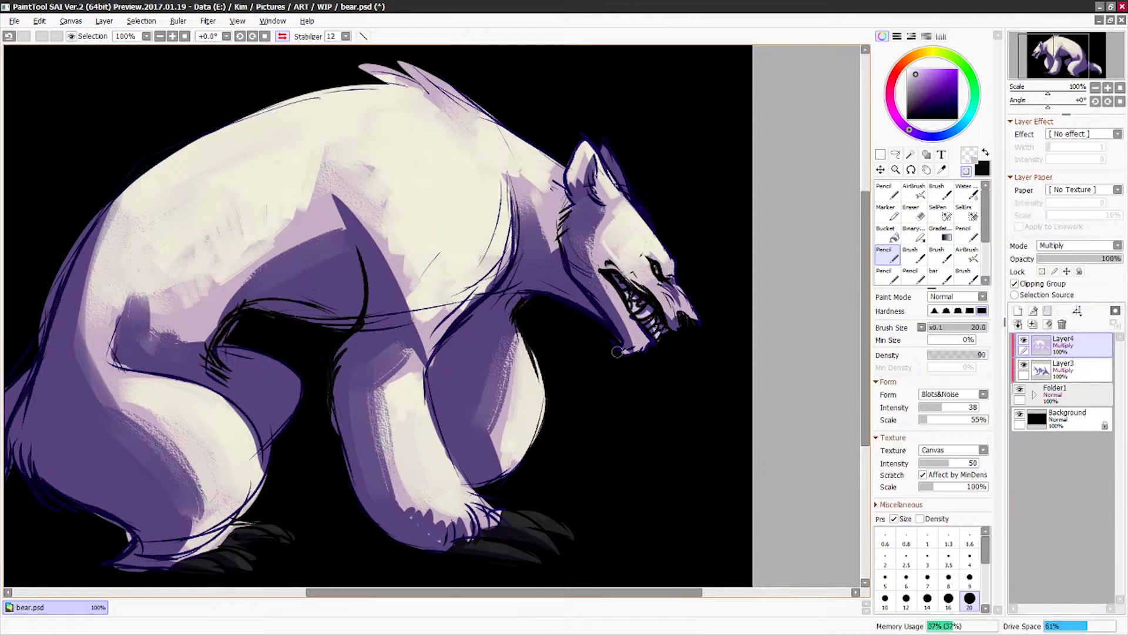
Step: On a new layer, paint pale pink highlights along the neck, chest and front leg
{"action": "left_click", "coordinate": [1018, 310]}
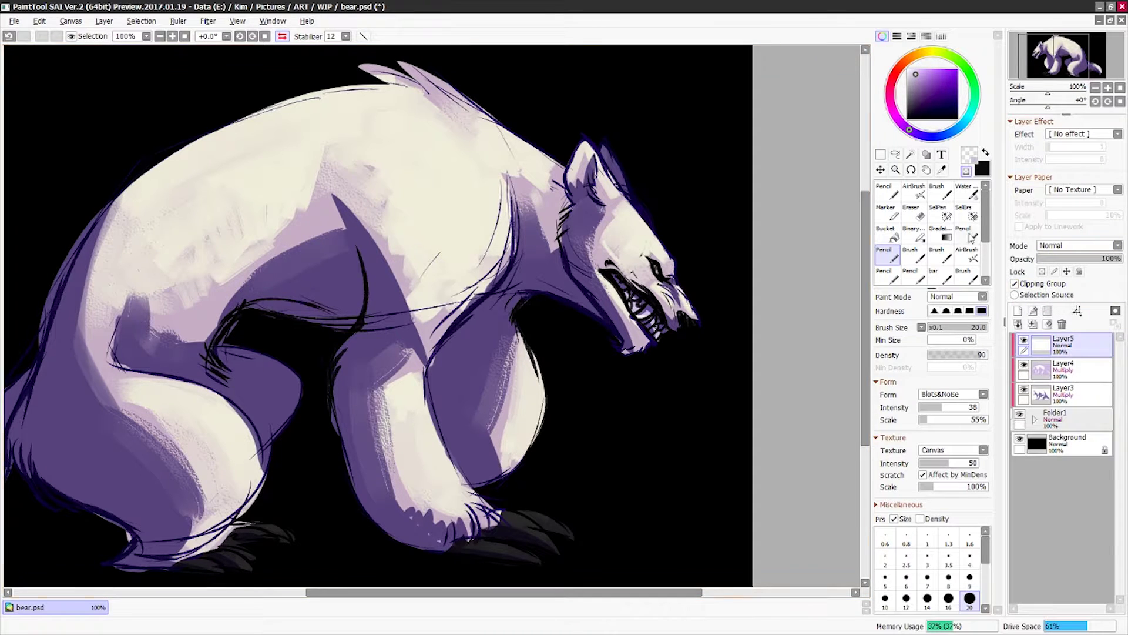
{"action": "scroll", "coordinate": [990, 561], "scroll_direction": "down", "scroll_amount": 1}
{"action": "mouse_move", "coordinate": [376, 224]}
{"action": "left_mouse_down"}
{"action": "mouse_move", "coordinate": [329, 320]}
{"action": "mouse_move", "coordinate": [359, 334]}
{"action": "left_mouse_up"}
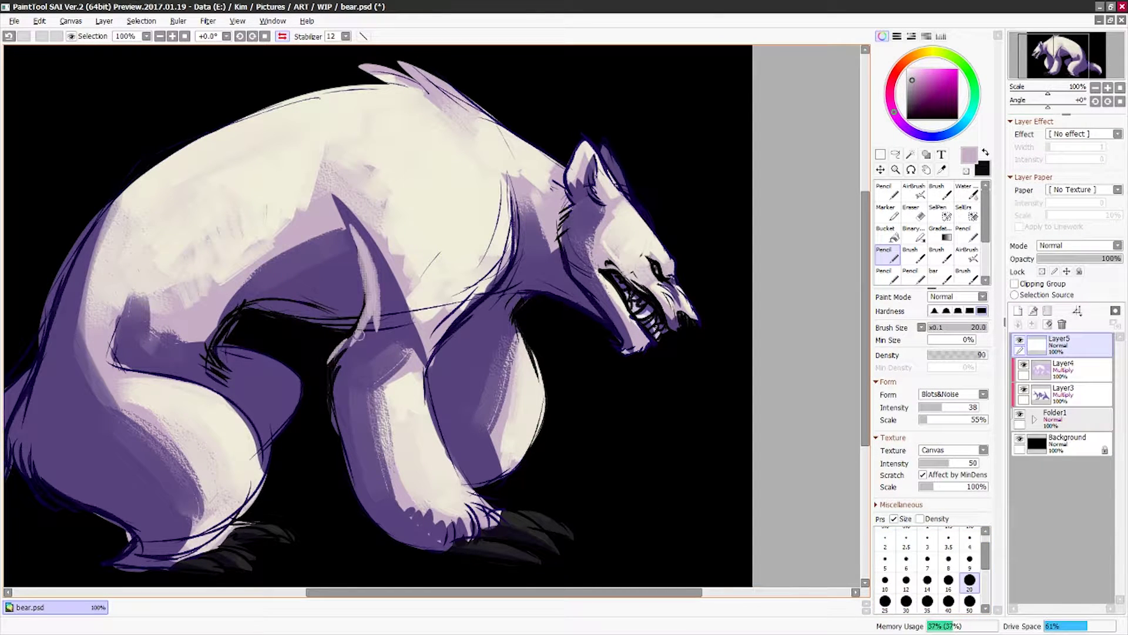
{"action": "left_click_drag", "start_coordinate": [564, 215], "coordinate": [584, 279]}
{"action": "left_click_drag", "start_coordinate": [352, 226], "coordinate": [365, 301]}
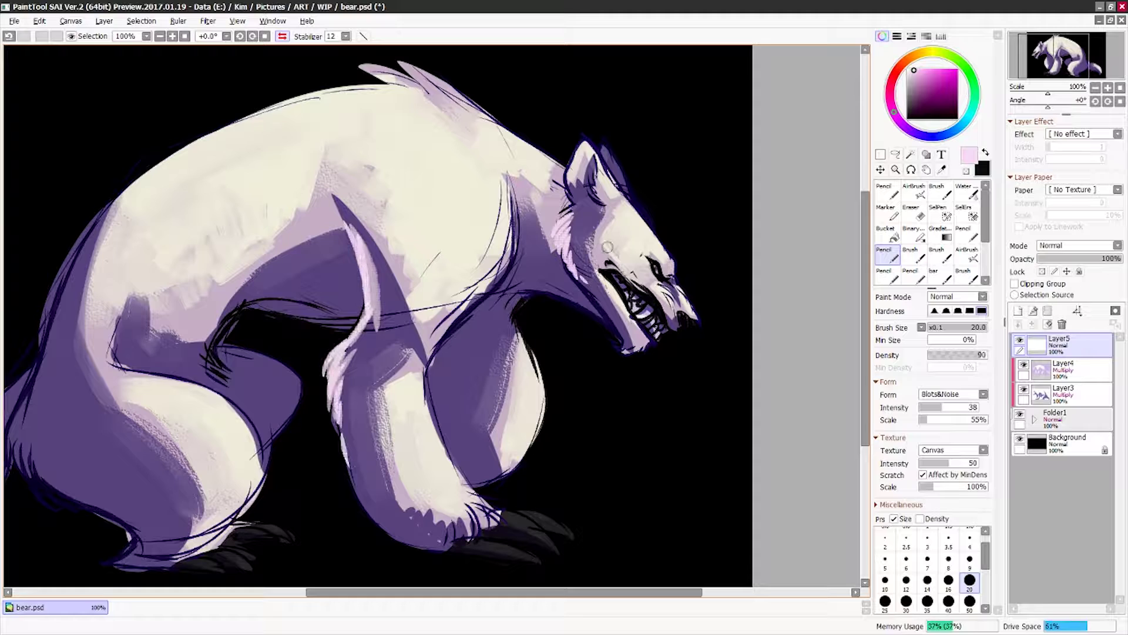
{"action": "left_click_drag", "start_coordinate": [575, 296], "coordinate": [686, 197]}
{"action": "left_click_drag", "start_coordinate": [335, 245], "coordinate": [432, 199]}
Step: Highlight the back leg pink, fade the layer to 35% opacity, and add a near-white highlight layer
{"action": "left_click_drag", "start_coordinate": [154, 260], "coordinate": [135, 393]}
{"action": "left_click_drag", "start_coordinate": [158, 352], "coordinate": [235, 419]}
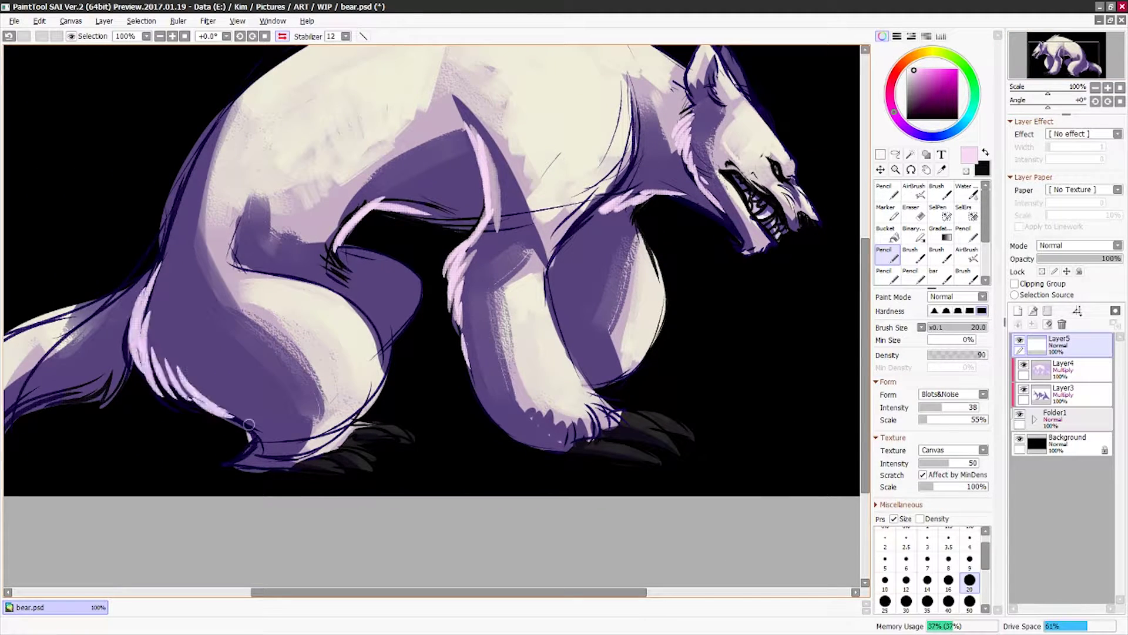
{"action": "mouse_move", "coordinate": [482, 403]}
{"action": "left_mouse_down"}
{"action": "mouse_move", "coordinate": [328, 315]}
{"action": "mouse_move", "coordinate": [447, 412]}
{"action": "left_mouse_up"}
{"action": "key", "text": "h"}
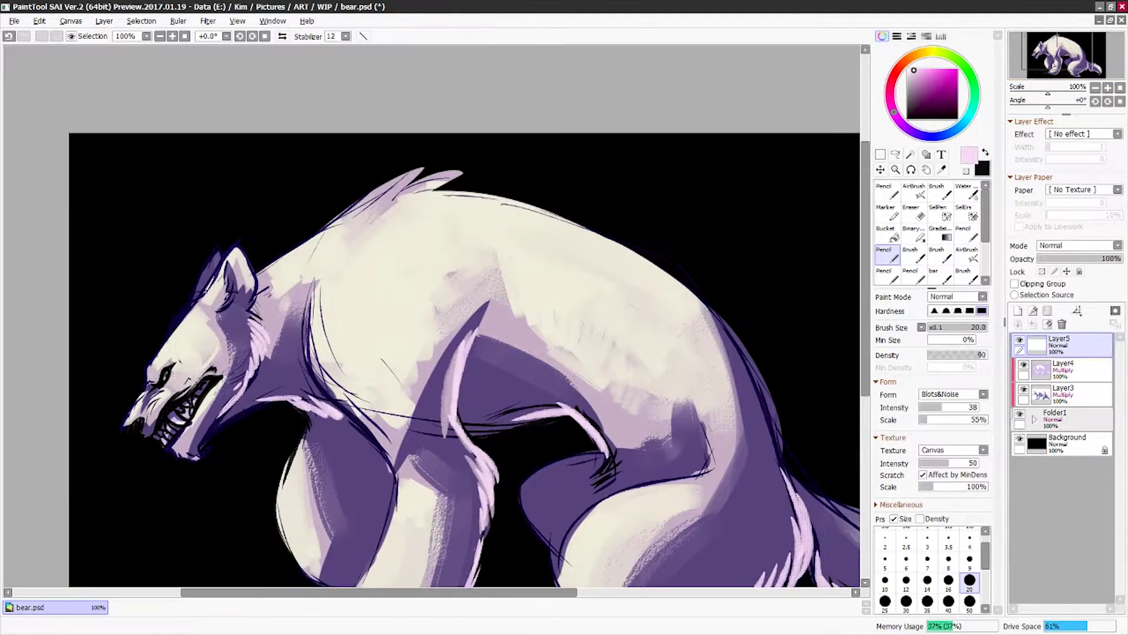
{"action": "left_click_drag", "start_coordinate": [1111, 259], "coordinate": [1067, 261]}
{"action": "left_click", "coordinate": [1081, 370]}
{"action": "left_click", "coordinate": [1018, 310]}
{"action": "left_click", "coordinate": [228, 249], "text": "alt"}
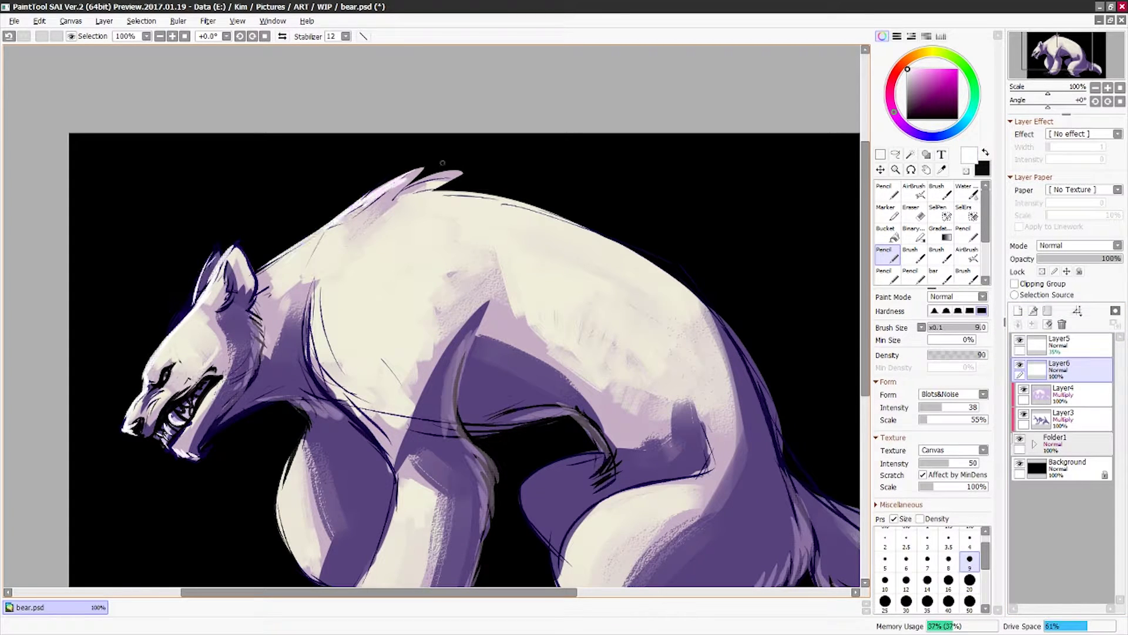
Step: Paint white Pencil rim light along the bear's back and highlights on the claws
{"action": "mouse_move", "coordinate": [447, 185]}
{"action": "left_mouse_down"}
{"action": "mouse_move", "coordinate": [690, 300]}
{"action": "mouse_move", "coordinate": [629, 250]}
{"action": "left_mouse_up"}
{"action": "key", "text": "ctrl+z"}
{"action": "key", "text": "h"}
{"action": "left_click_drag", "start_coordinate": [558, 211], "coordinate": [353, 411]}
{"action": "mouse_move", "coordinate": [459, 259]}
{"action": "left_mouse_down"}
{"action": "mouse_move", "coordinate": [329, 529]}
{"action": "mouse_move", "coordinate": [529, 411]}
{"action": "left_mouse_up"}
{"action": "mouse_move", "coordinate": [470, 499]}
{"action": "left_mouse_down"}
{"action": "mouse_move", "coordinate": [194, 512]}
{"action": "mouse_move", "coordinate": [157, 501]}
{"action": "left_mouse_up"}
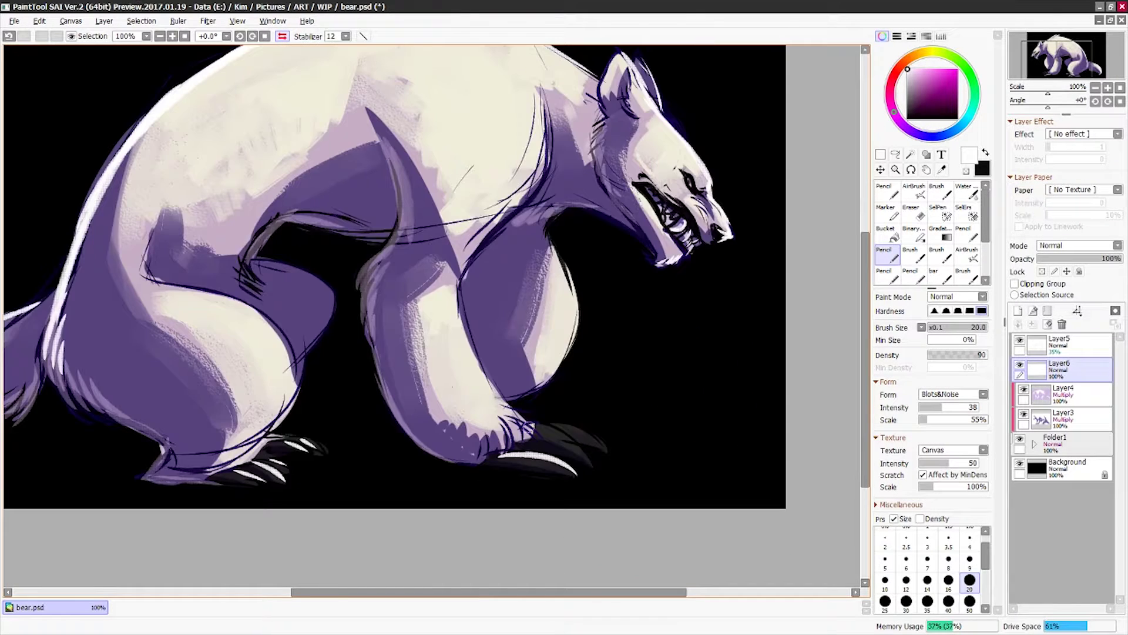
{"action": "key", "text": "h"}
Step: Add a new Multiply layer clipped to the fur, using a purple shading colour
{"action": "left_click", "coordinate": [1018, 310]}
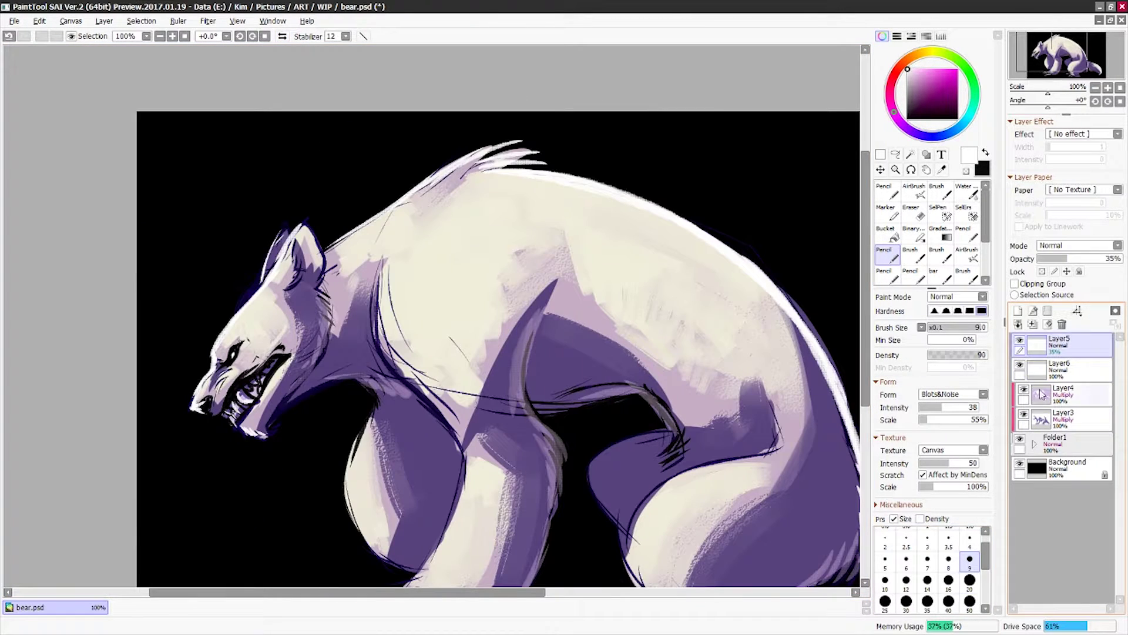
{"action": "left_click", "coordinate": [1063, 441]}
{"action": "left_click", "coordinate": [925, 139]}
{"action": "left_click", "coordinate": [1063, 417]}
{"action": "left_click", "coordinate": [1015, 284]}
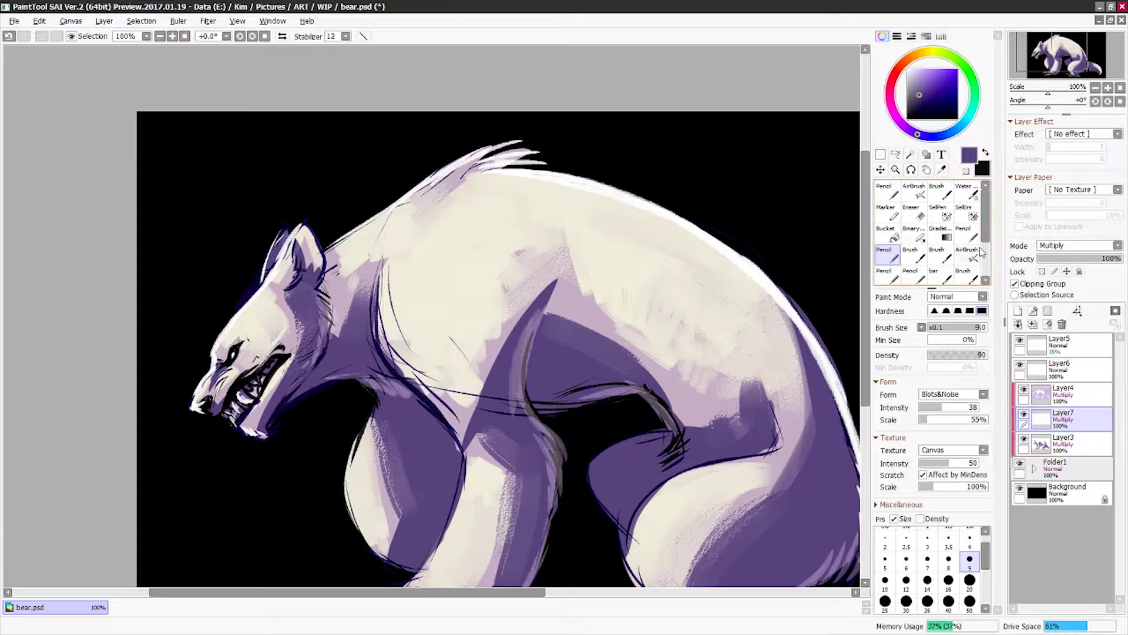
Step: Brush darker purple shadows on the shoulder and body, then merge the layers
{"action": "left_click", "coordinate": [939, 191]}
{"action": "mouse_move", "coordinate": [552, 332]}
{"action": "left_mouse_down"}
{"action": "mouse_move", "coordinate": [531, 406]}
{"action": "mouse_move", "coordinate": [676, 446]}
{"action": "mouse_move", "coordinate": [505, 459]}
{"action": "left_mouse_up"}
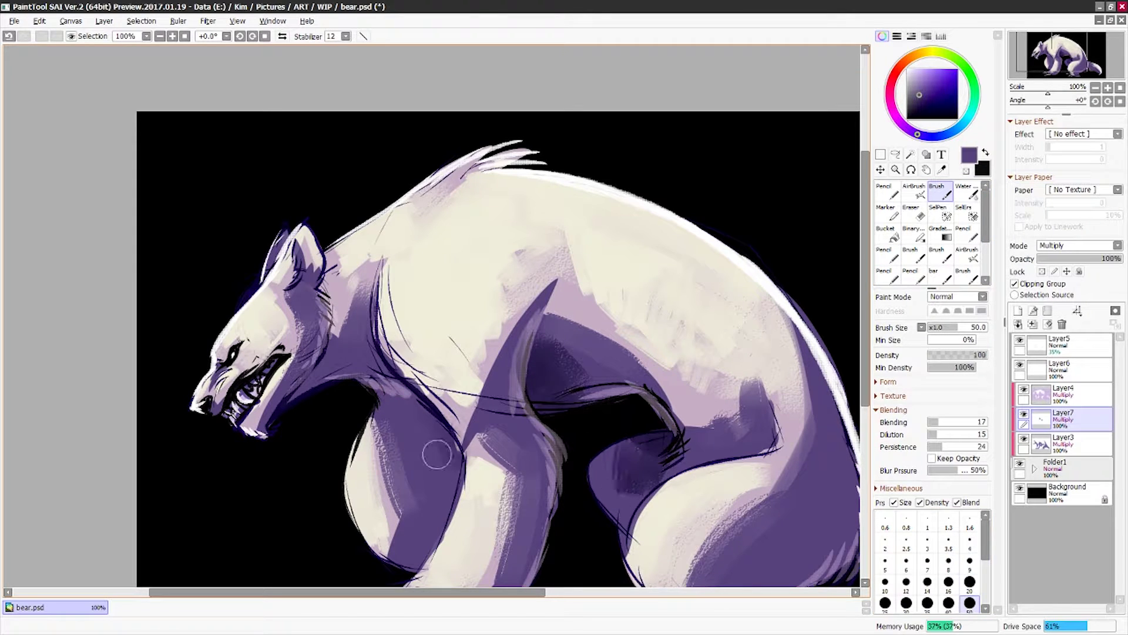
{"action": "left_click_drag", "start_coordinate": [436, 454], "coordinate": [219, 284]}
{"action": "left_click", "coordinate": [1068, 388]}
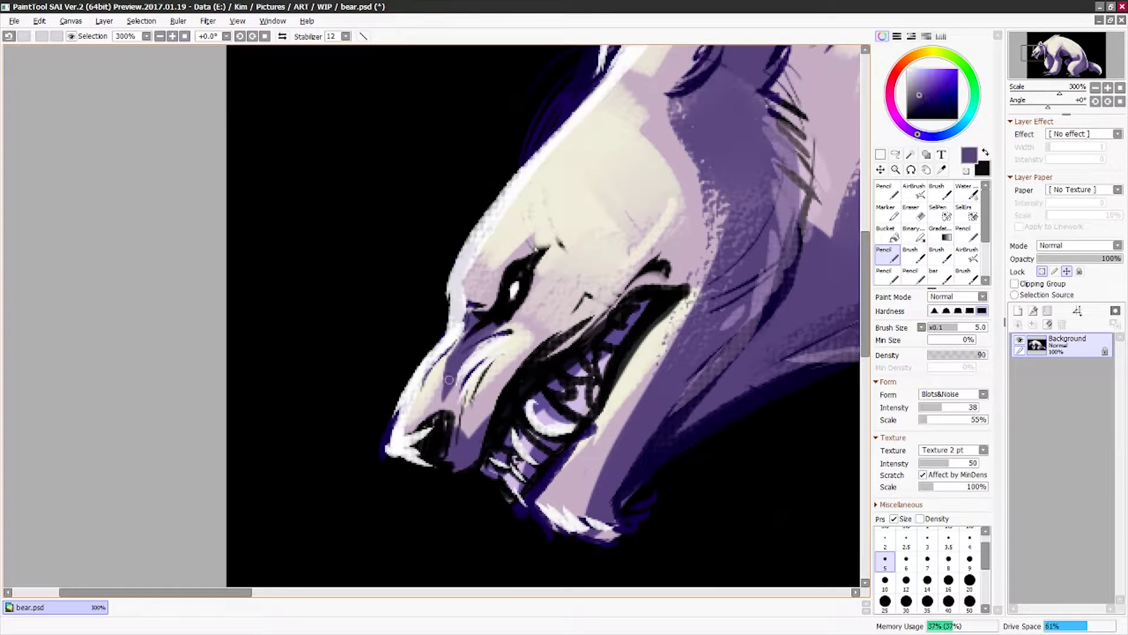
Step: Brighten the fur around the eye and shade the muzzle in lighter purple
{"action": "left_click", "coordinate": [506, 279], "text": "alt"}
{"action": "left_click_drag", "start_coordinate": [521, 248], "coordinate": [511, 318]}
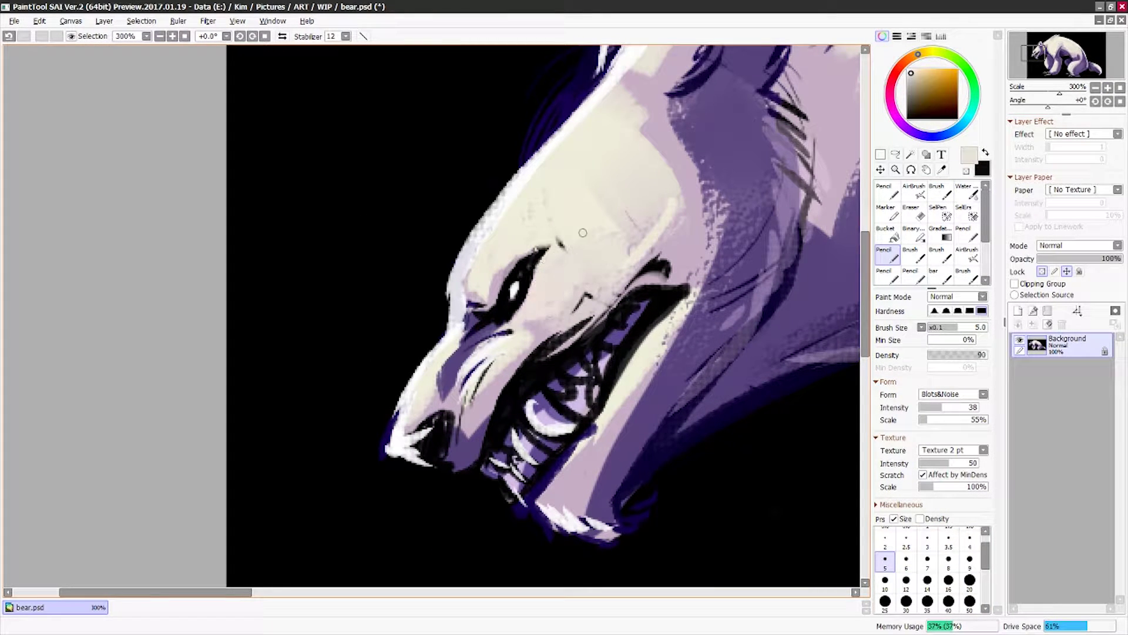
{"action": "left_click", "coordinate": [506, 199], "text": "alt"}
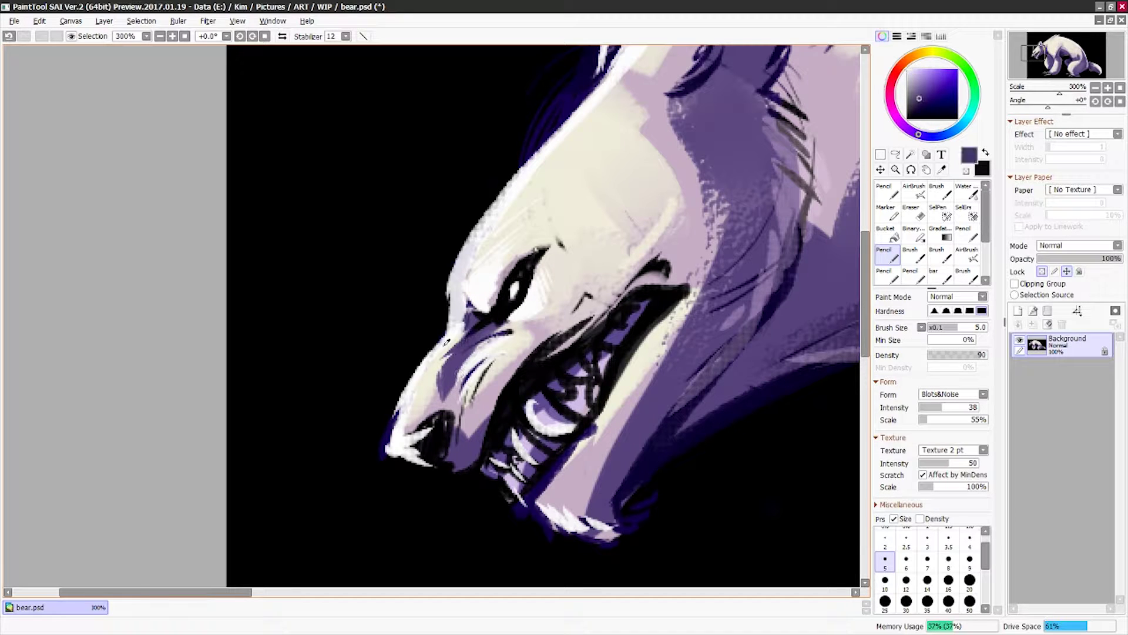
{"action": "left_click", "coordinate": [445, 341], "text": "alt"}
{"action": "mouse_move", "coordinate": [449, 393]}
{"action": "left_mouse_down"}
{"action": "mouse_move", "coordinate": [498, 374]}
{"action": "mouse_move", "coordinate": [467, 350]}
{"action": "left_mouse_up"}
Step: Shade the chin and neck medium purple and highlight the ear edges pale cream
{"action": "left_click", "coordinate": [482, 411], "text": "alt"}
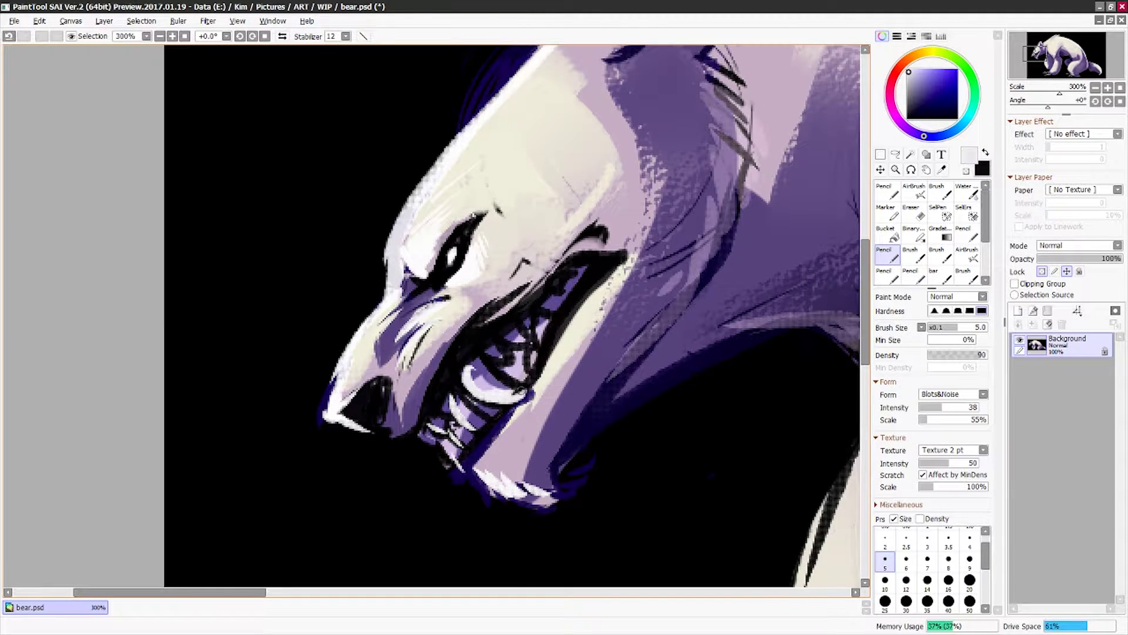
{"action": "left_click", "coordinate": [492, 470], "text": "alt"}
{"action": "left_click_drag", "start_coordinate": [500, 476], "coordinate": [540, 499]}
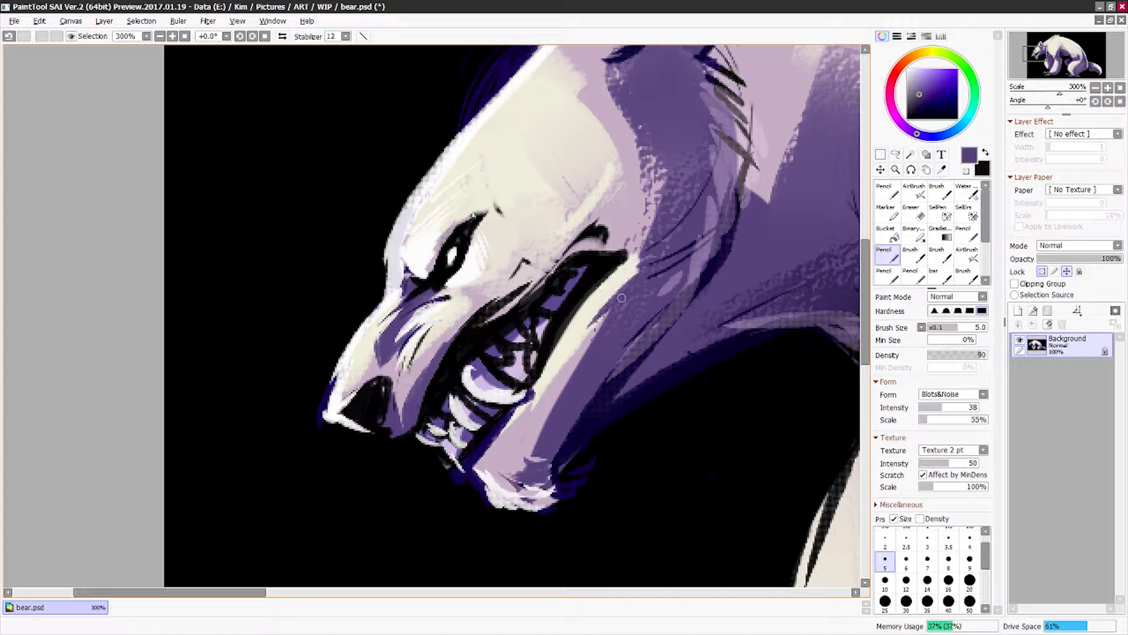
{"action": "mouse_move", "coordinate": [629, 282]}
{"action": "left_mouse_down"}
{"action": "mouse_move", "coordinate": [607, 375]}
{"action": "mouse_move", "coordinate": [516, 492]}
{"action": "left_mouse_up"}
{"action": "left_click", "coordinate": [558, 276], "text": "alt"}
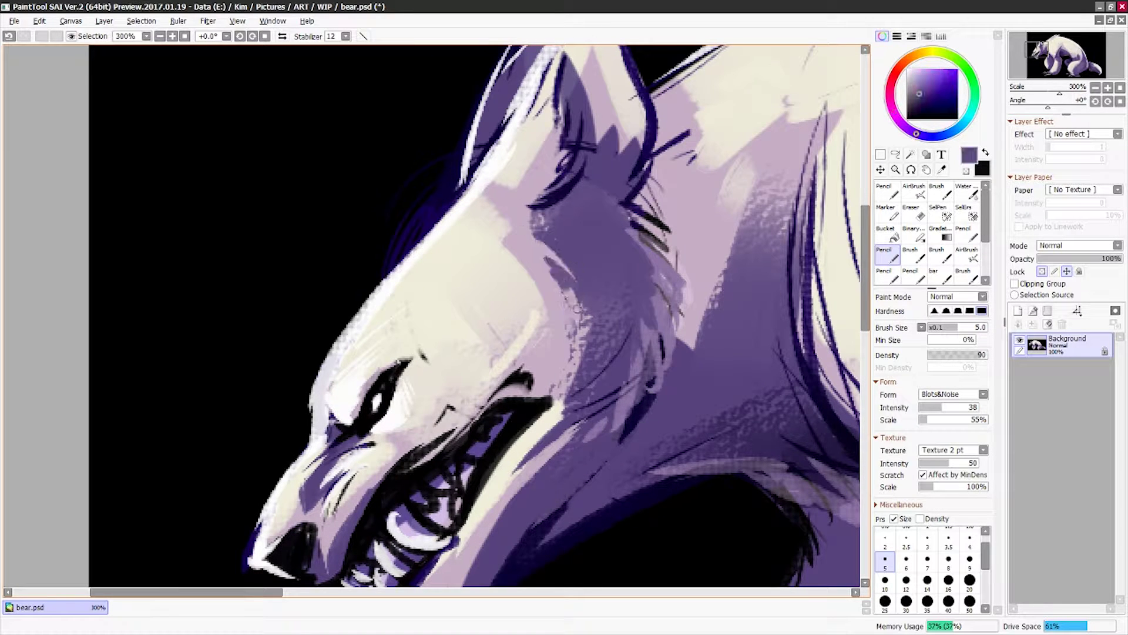
{"action": "left_click_drag", "start_coordinate": [547, 71], "coordinate": [526, 263]}
{"action": "left_click", "coordinate": [579, 326], "text": "alt"}
Step: Paint pale strokes along the snarling jaw and neck
{"action": "left_click_drag", "start_coordinate": [579, 326], "coordinate": [523, 225]}
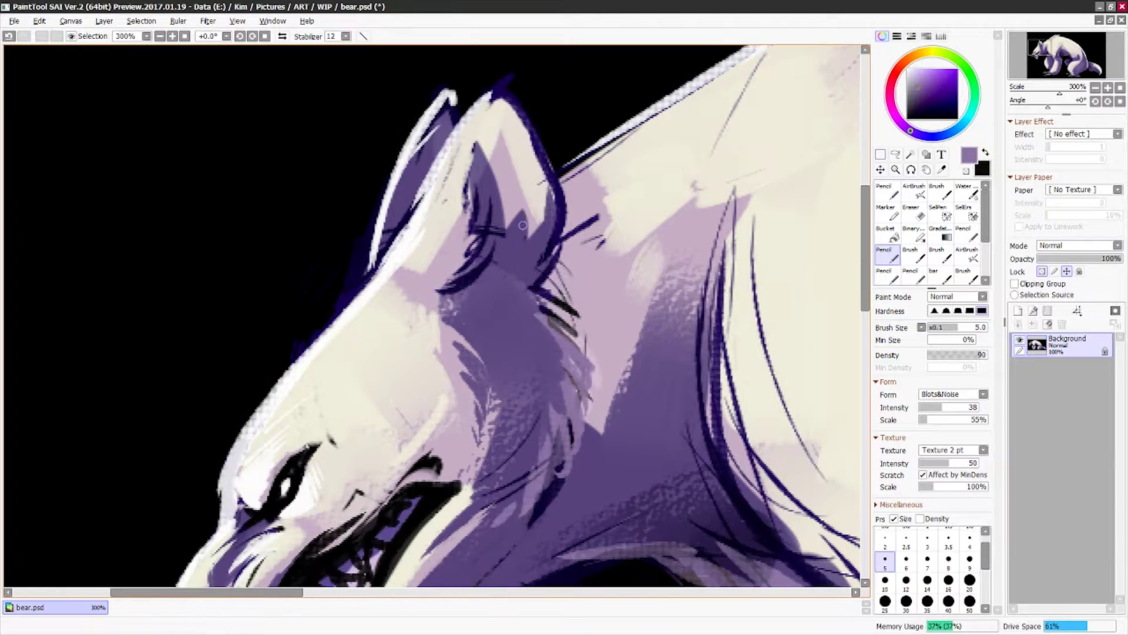
{"action": "left_click_drag", "start_coordinate": [523, 316], "coordinate": [615, 69]}
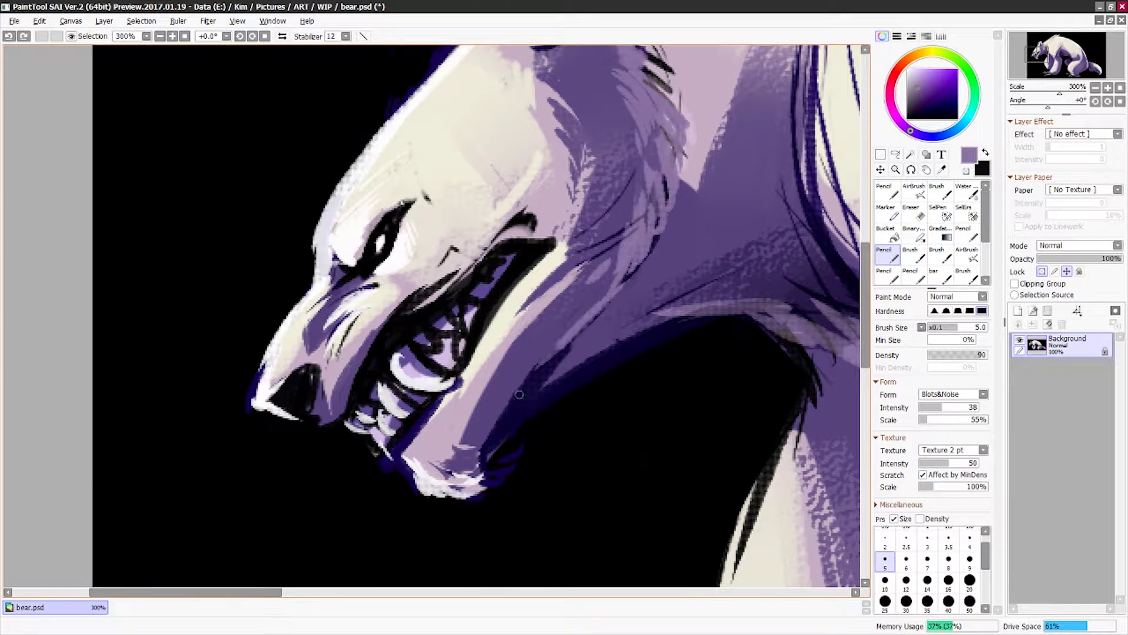
{"action": "left_click", "coordinate": [576, 372], "text": "alt"}
{"action": "left_click_drag", "start_coordinate": [576, 372], "coordinate": [611, 352]}
{"action": "left_click", "coordinate": [497, 453], "text": "alt"}
{"action": "mouse_move", "coordinate": [464, 429]}
{"action": "left_mouse_down"}
{"action": "mouse_move", "coordinate": [505, 488]}
{"action": "mouse_move", "coordinate": [476, 441]}
{"action": "mouse_move", "coordinate": [481, 423]}
{"action": "left_mouse_up"}
{"action": "left_click_drag", "start_coordinate": [727, 343], "coordinate": [581, 508]}
Step: Paint pale cream fur strokes over the shoulder, neck, leg edge and paw
{"action": "key", "text": "h"}
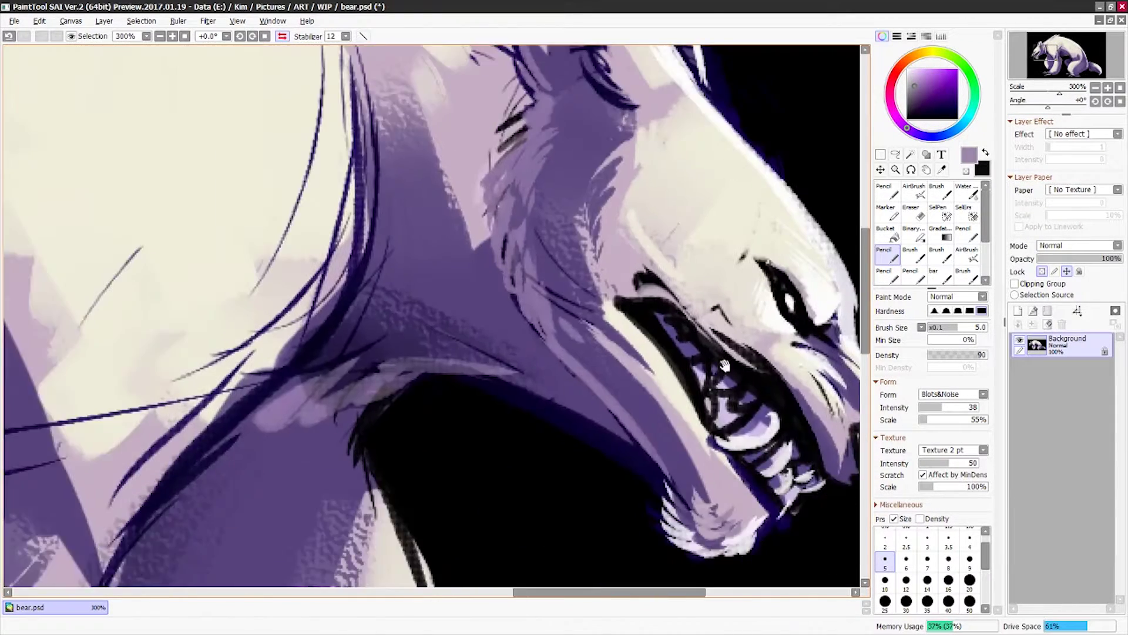
{"action": "scroll", "coordinate": [730, 342], "scroll_direction": "down", "scroll_amount": 2}
{"action": "left_click_drag", "start_coordinate": [529, 235], "coordinate": [551, 271]}
{"action": "left_click", "coordinate": [549, 170], "text": "alt"}
{"action": "left_click_drag", "start_coordinate": [547, 177], "coordinate": [518, 352]}
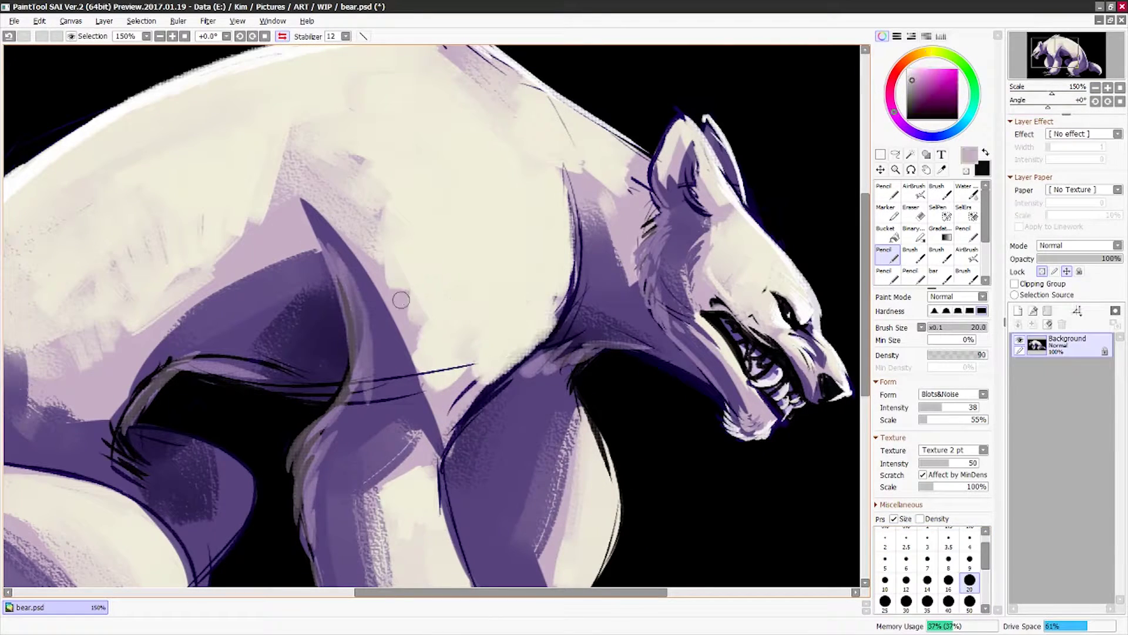
{"action": "mouse_move", "coordinate": [388, 164]}
{"action": "left_mouse_down"}
{"action": "mouse_move", "coordinate": [305, 447]}
{"action": "mouse_move", "coordinate": [318, 317]}
{"action": "mouse_move", "coordinate": [329, 388]}
{"action": "left_mouse_up"}
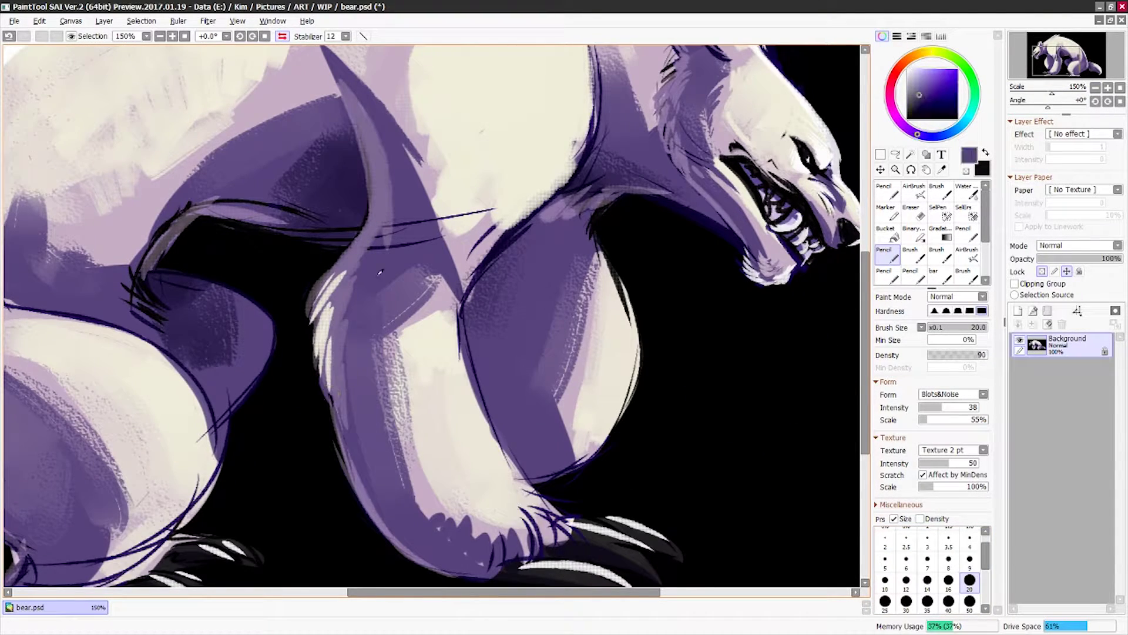
{"action": "left_click_drag", "start_coordinate": [364, 352], "coordinate": [338, 232]}
{"action": "mouse_move", "coordinate": [406, 394]}
{"action": "left_mouse_down"}
{"action": "mouse_move", "coordinate": [464, 435]}
{"action": "mouse_move", "coordinate": [473, 361]}
{"action": "left_mouse_up"}
Step: Add lavender and light strokes on the leg, flipping the view to check proportions
{"action": "scroll", "coordinate": [472, 361], "scroll_direction": "up", "scroll_amount": 2}
{"action": "left_click", "coordinate": [546, 194], "text": "alt"}
{"action": "left_click_drag", "start_coordinate": [555, 329], "coordinate": [551, 237]}
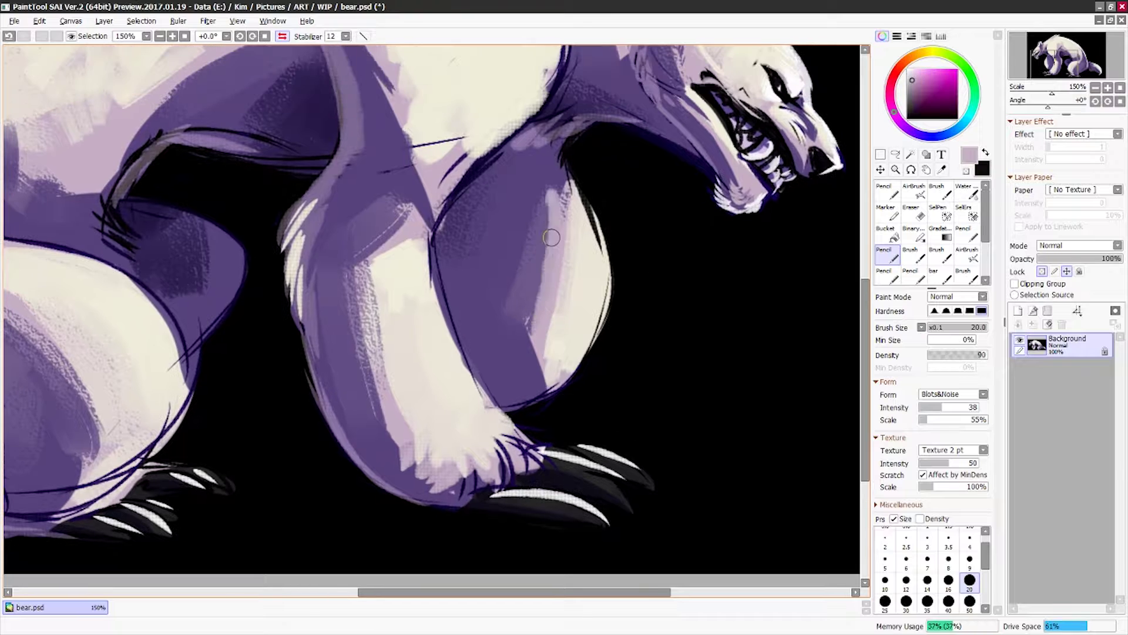
{"action": "left_click", "coordinate": [442, 234], "text": "alt"}
{"action": "key", "text": "h"}
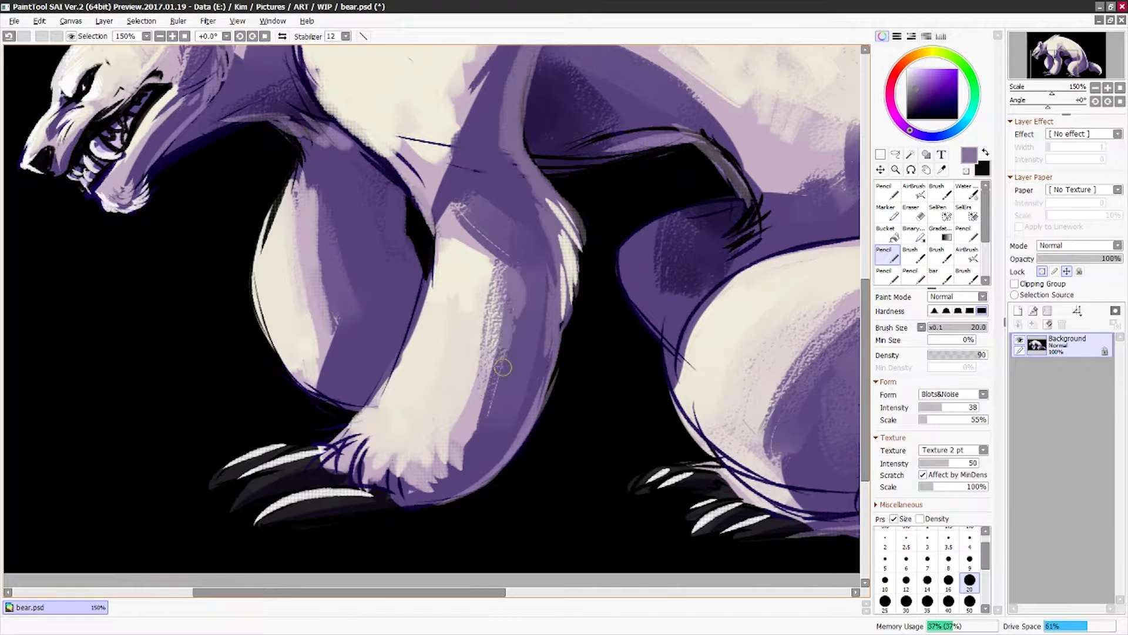
{"action": "left_click", "coordinate": [503, 368], "text": "alt"}
{"action": "mouse_move", "coordinate": [505, 359]}
{"action": "left_mouse_down"}
{"action": "mouse_move", "coordinate": [493, 268]}
{"action": "mouse_move", "coordinate": [468, 227]}
{"action": "left_mouse_up"}
Step: With a smaller brush, add more leg strokes and dark purple shading
{"action": "scroll", "coordinate": [468, 227], "scroll_direction": "left", "scroll_amount": 5}
{"action": "key", "text": "bracketleft"}
{"action": "key", "text": "bracketleft"}
{"action": "key", "text": "bracketleft"}
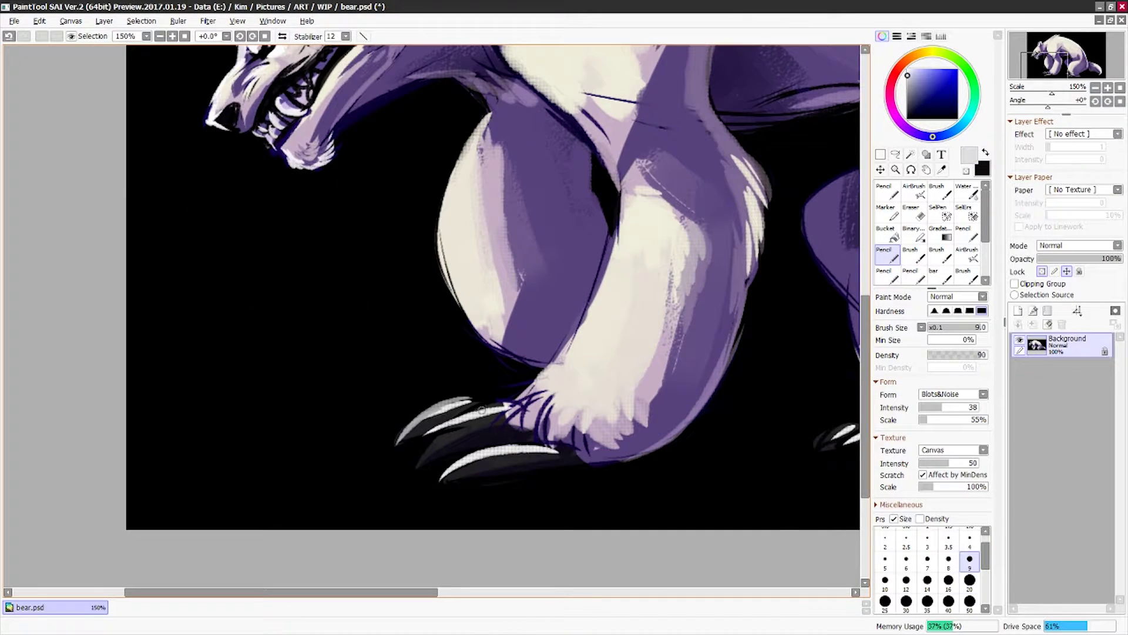
{"action": "scroll", "coordinate": [479, 456], "scroll_direction": "down", "scroll_amount": 2}
{"action": "left_click_drag", "start_coordinate": [494, 371], "coordinate": [490, 317]}
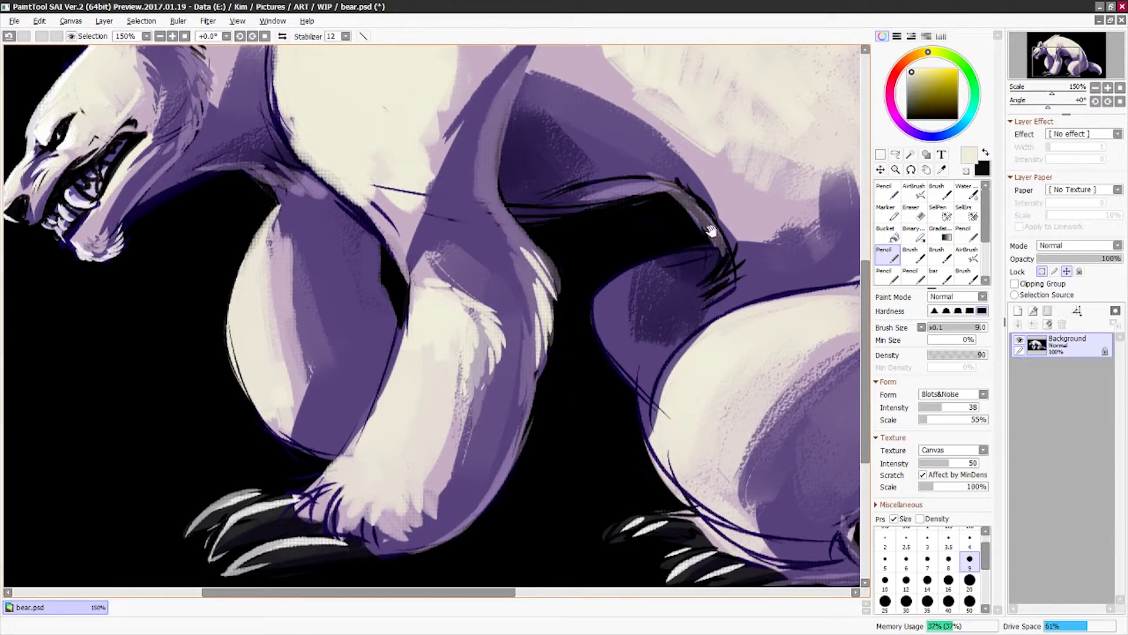
{"action": "scroll", "coordinate": [529, 247], "scroll_direction": "up", "scroll_amount": 2}
{"action": "left_click", "coordinate": [547, 258], "text": "alt"}
{"action": "left_click_drag", "start_coordinate": [522, 251], "coordinate": [546, 226]}
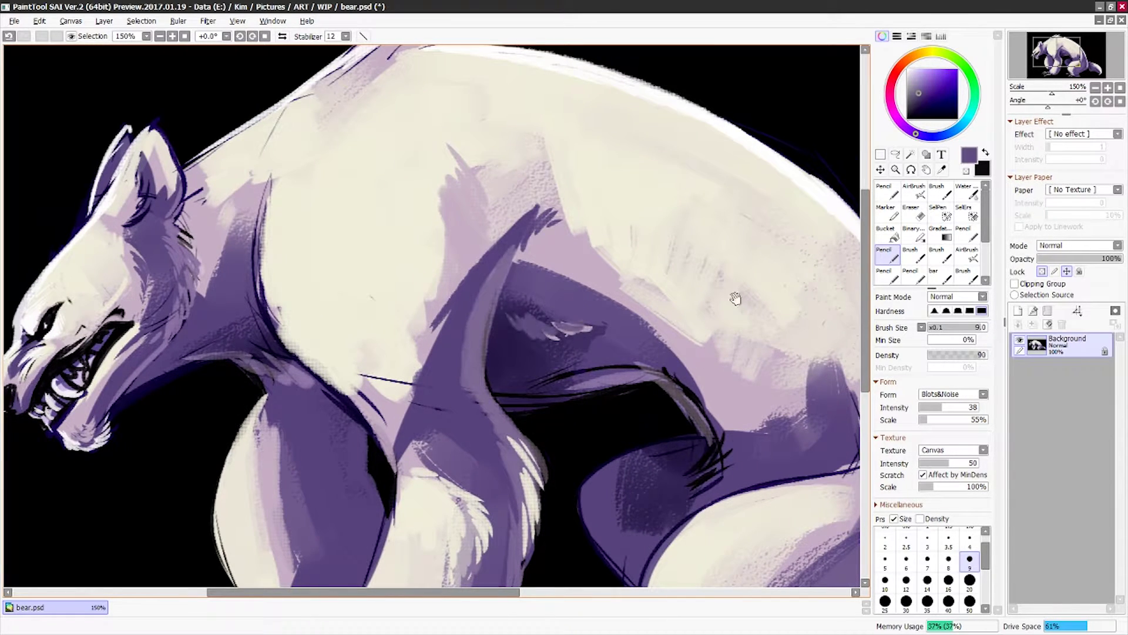
Step: Paint light purple and dark purple fur strokes around the shoulder
{"action": "key", "text": "h"}
{"action": "mouse_move", "coordinate": [434, 321]}
{"action": "left_mouse_down"}
{"action": "mouse_move", "coordinate": [373, 373]}
{"action": "mouse_move", "coordinate": [393, 320]}
{"action": "mouse_move", "coordinate": [536, 320]}
{"action": "mouse_move", "coordinate": [461, 353]}
{"action": "left_mouse_up"}
{"action": "left_click_drag", "start_coordinate": [558, 270], "coordinate": [446, 353]}
{"action": "left_click_drag", "start_coordinate": [623, 279], "coordinate": [532, 358]}
{"action": "mouse_move", "coordinate": [811, 362]}
{"action": "left_mouse_down"}
{"action": "mouse_move", "coordinate": [626, 451]}
{"action": "mouse_move", "coordinate": [561, 387]}
{"action": "left_mouse_up"}
{"action": "mouse_move", "coordinate": [412, 235]}
{"action": "left_mouse_down"}
{"action": "mouse_move", "coordinate": [426, 285]}
{"action": "mouse_move", "coordinate": [405, 320]}
{"action": "left_mouse_up"}
{"action": "left_click_drag", "start_coordinate": [435, 267], "coordinate": [400, 329]}
{"action": "left_click_drag", "start_coordinate": [391, 277], "coordinate": [423, 353]}
Step: Add lavender neck strokes, light lower-body fur and dark purple leg shading
{"action": "left_click", "coordinate": [502, 191], "text": "alt"}
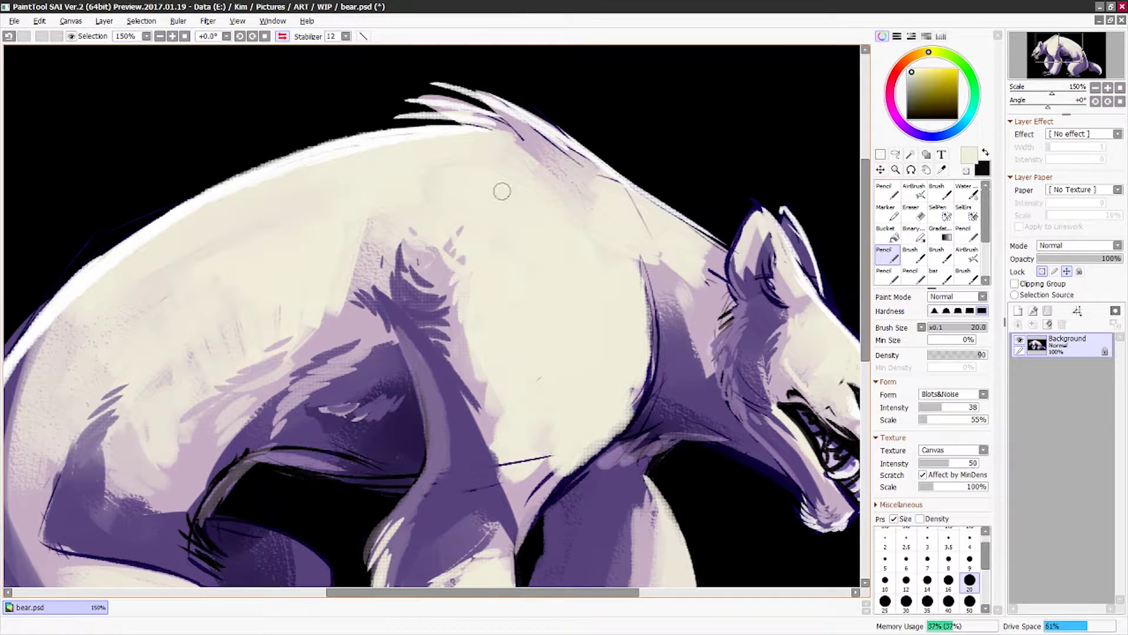
{"action": "left_click", "coordinate": [684, 294], "text": "alt"}
{"action": "left_click_drag", "start_coordinate": [672, 370], "coordinate": [688, 289]}
{"action": "left_click_drag", "start_coordinate": [707, 400], "coordinate": [822, 205]}
{"action": "mouse_move", "coordinate": [415, 206]}
{"action": "left_mouse_down"}
{"action": "mouse_move", "coordinate": [400, 261]}
{"action": "mouse_move", "coordinate": [446, 223]}
{"action": "left_mouse_up"}
{"action": "left_click_drag", "start_coordinate": [412, 334], "coordinate": [399, 276]}
{"action": "left_click", "coordinate": [460, 192], "text": "alt"}
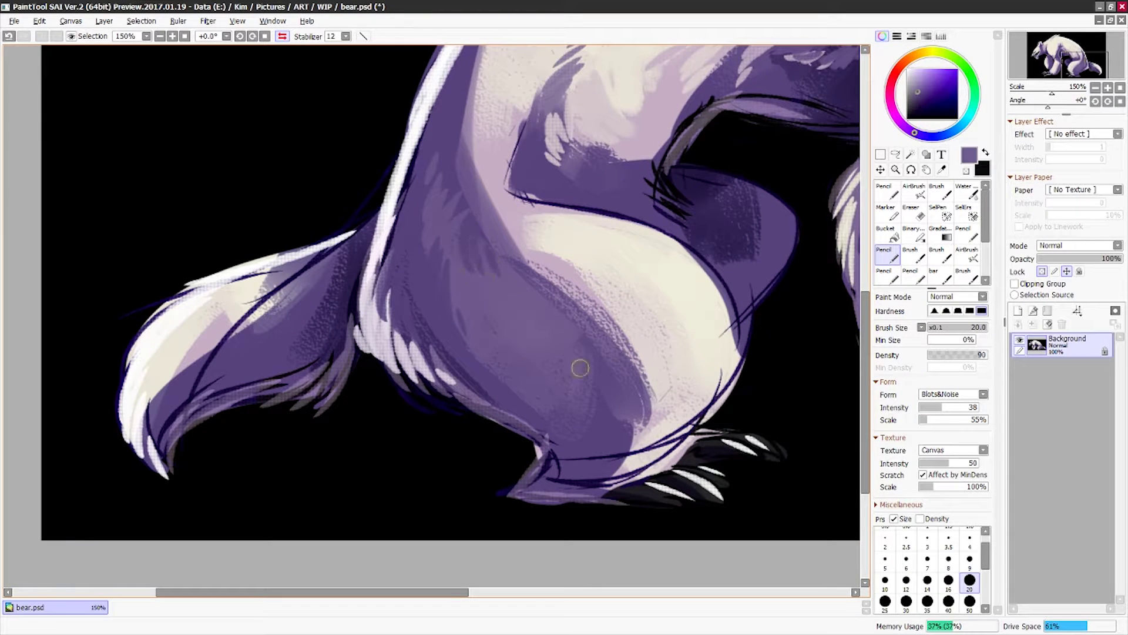
Step: Paint cream fur on the belly and chest, plus light lavender belly strokes
{"action": "left_click_drag", "start_coordinate": [580, 368], "coordinate": [545, 324]}
{"action": "left_click", "coordinate": [646, 247], "text": "alt"}
{"action": "left_click_drag", "start_coordinate": [676, 294], "coordinate": [646, 194]}
{"action": "left_click_drag", "start_coordinate": [617, 424], "coordinate": [675, 341]}
{"action": "left_click_drag", "start_coordinate": [488, 235], "coordinate": [470, 159]}
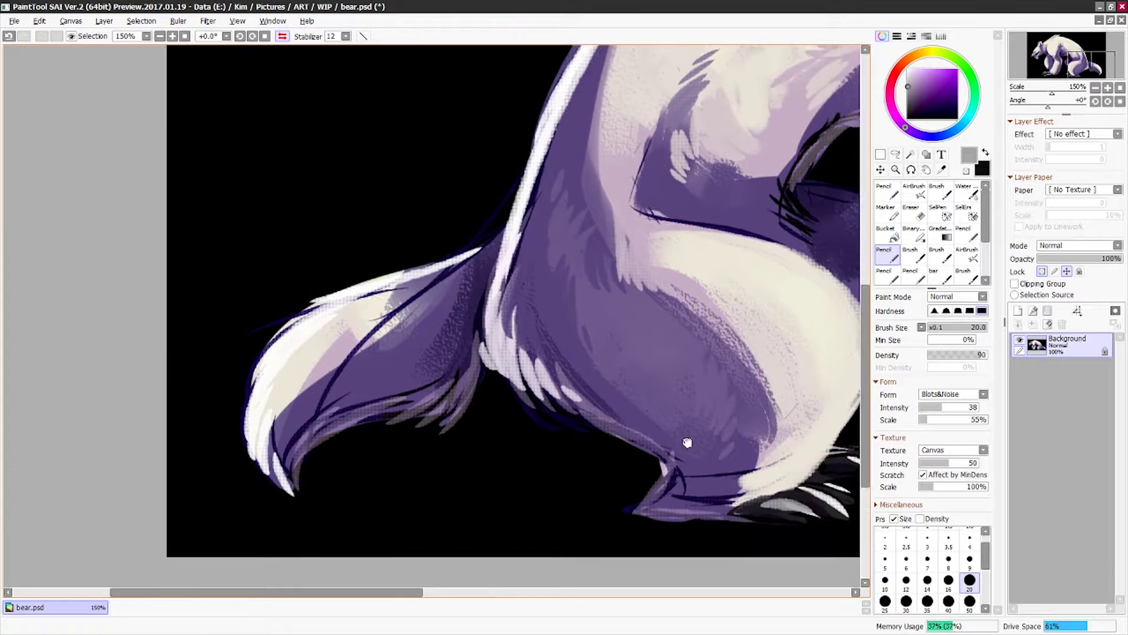
Step: Paint cream fur along the upper tail with a white tuft trimmed in black
{"action": "left_click_drag", "start_coordinate": [588, 324], "coordinate": [752, 373]}
{"action": "left_click_drag", "start_coordinate": [479, 341], "coordinate": [465, 391]}
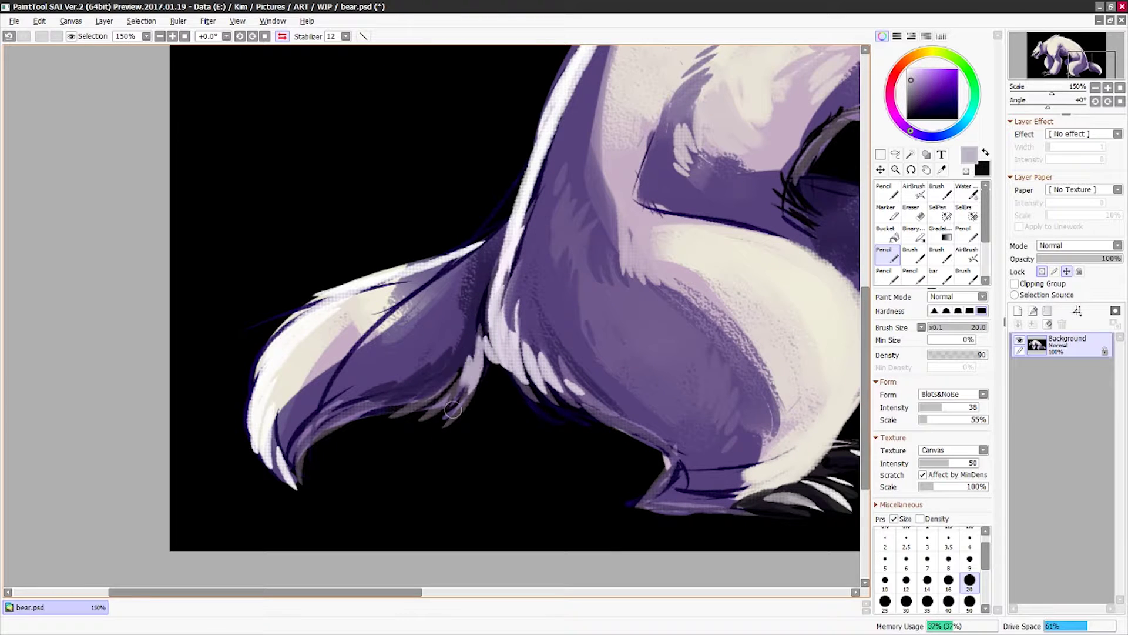
{"action": "left_click", "coordinate": [329, 329], "text": "alt"}
{"action": "mouse_move", "coordinate": [429, 282]}
{"action": "left_mouse_down"}
{"action": "mouse_move", "coordinate": [382, 341]}
{"action": "mouse_move", "coordinate": [400, 347]}
{"action": "left_mouse_up"}
{"action": "left_click_drag", "start_coordinate": [364, 329], "coordinate": [333, 383]}
{"action": "mouse_move", "coordinate": [488, 238]}
{"action": "left_mouse_down"}
{"action": "mouse_move", "coordinate": [423, 238]}
{"action": "mouse_move", "coordinate": [429, 247]}
{"action": "left_mouse_up"}
{"action": "left_click", "coordinate": [411, 176], "text": "alt"}
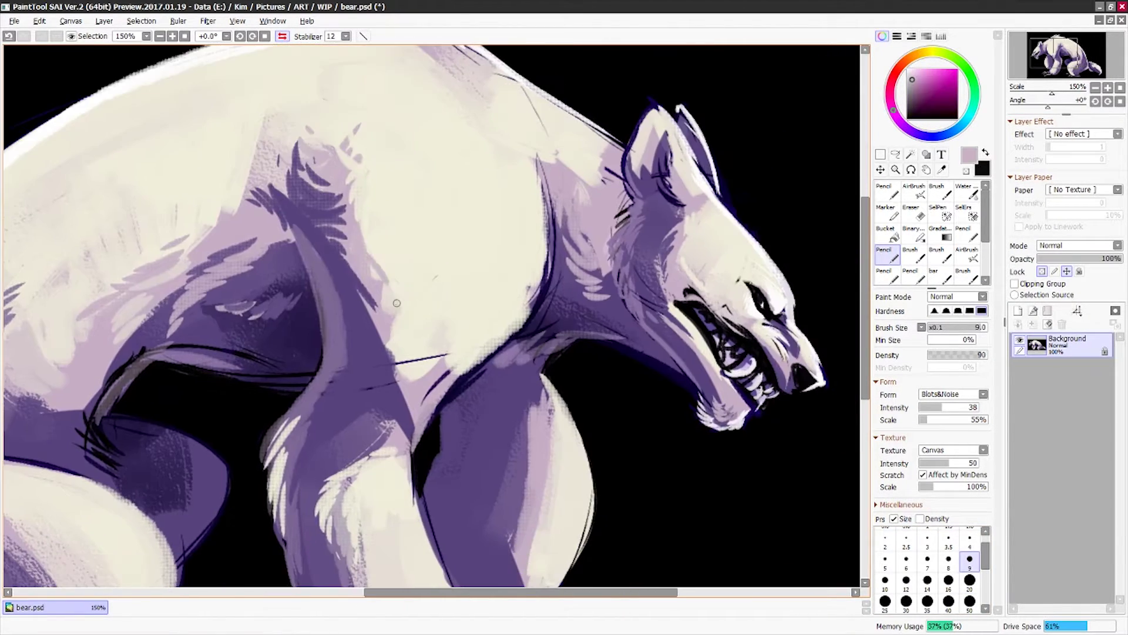
Step: Paint light and darker fur strokes along the shoulder and neck
{"action": "left_click", "coordinate": [396, 271], "text": "alt"}
{"action": "mouse_move", "coordinate": [541, 276]}
{"action": "left_mouse_down"}
{"action": "mouse_move", "coordinate": [514, 327]}
{"action": "mouse_move", "coordinate": [497, 327]}
{"action": "left_mouse_up"}
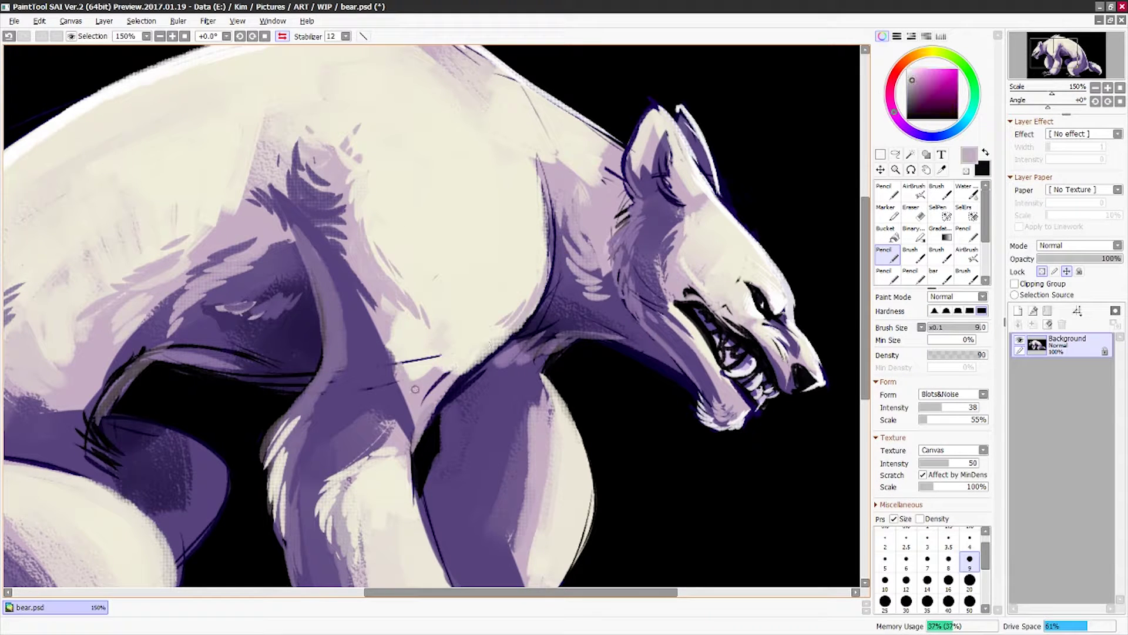
{"action": "left_click_drag", "start_coordinate": [429, 341], "coordinate": [393, 379]}
{"action": "left_click_drag", "start_coordinate": [462, 359], "coordinate": [424, 420]}
Step: Paint light cream strokes on the front leg and a black line along its lower edge
{"action": "left_click_drag", "start_coordinate": [589, 379], "coordinate": [612, 324]}
{"action": "left_click", "coordinate": [375, 386], "text": "alt"}
{"action": "left_click", "coordinate": [464, 397], "text": "alt"}
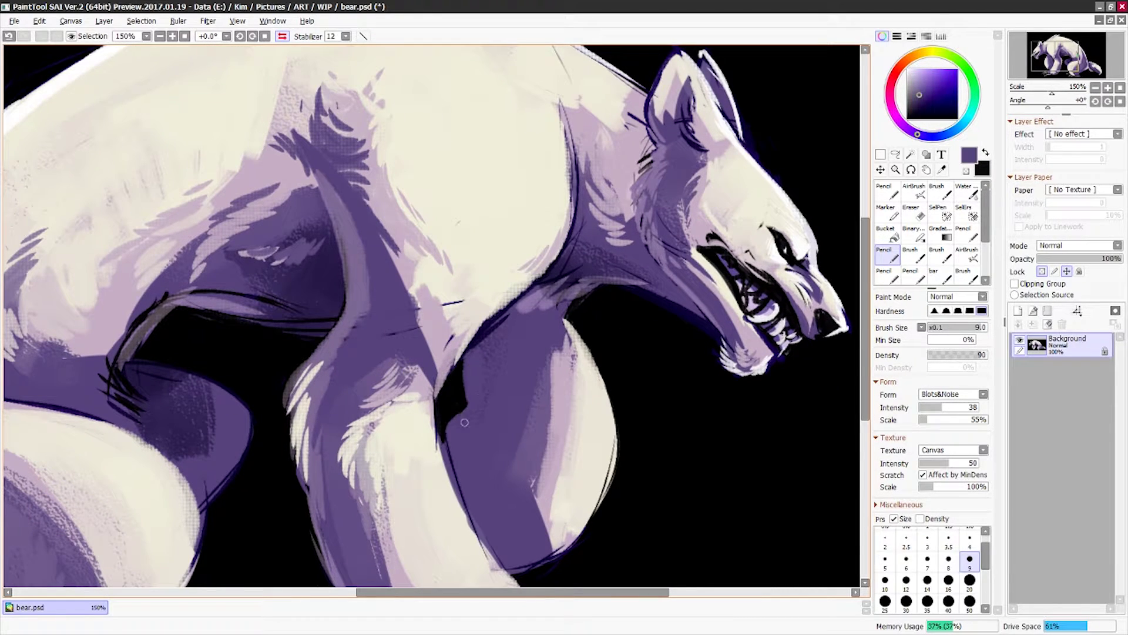
{"action": "mouse_move", "coordinate": [464, 411]}
{"action": "left_mouse_down"}
{"action": "mouse_move", "coordinate": [434, 518]}
{"action": "mouse_move", "coordinate": [453, 447]}
{"action": "left_mouse_up"}
{"action": "left_click_drag", "start_coordinate": [544, 256], "coordinate": [526, 291]}
{"action": "mouse_move", "coordinate": [532, 435]}
{"action": "left_mouse_down"}
{"action": "mouse_move", "coordinate": [511, 478]}
{"action": "mouse_move", "coordinate": [564, 458]}
{"action": "left_mouse_up"}
{"action": "left_click", "coordinate": [512, 477], "text": "alt"}
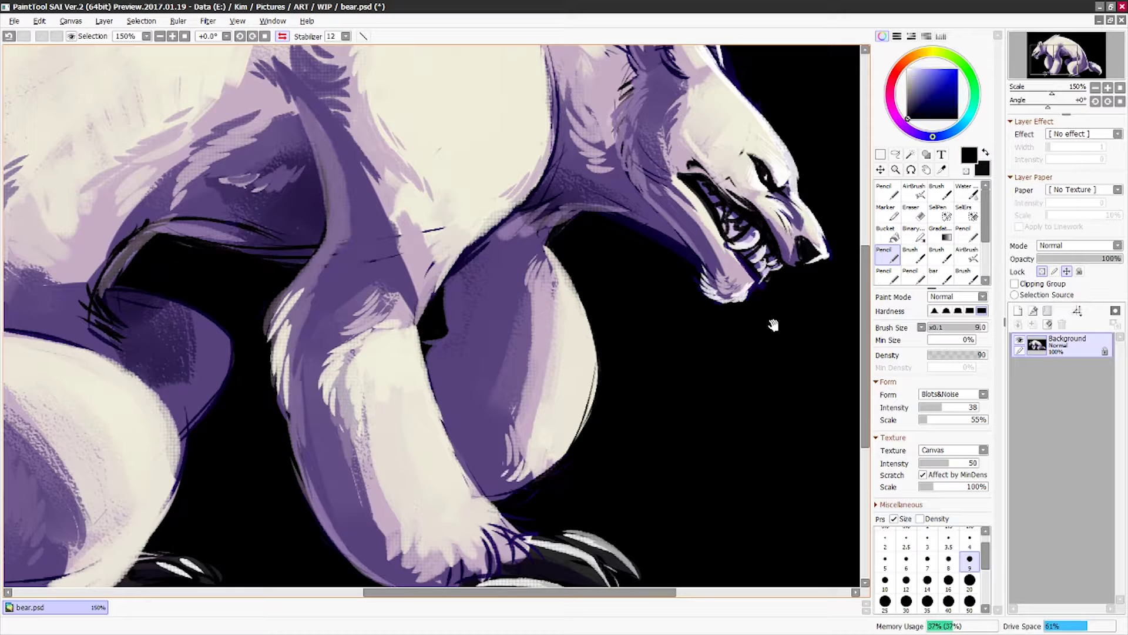
{"action": "left_click_drag", "start_coordinate": [774, 323], "coordinate": [703, 229]}
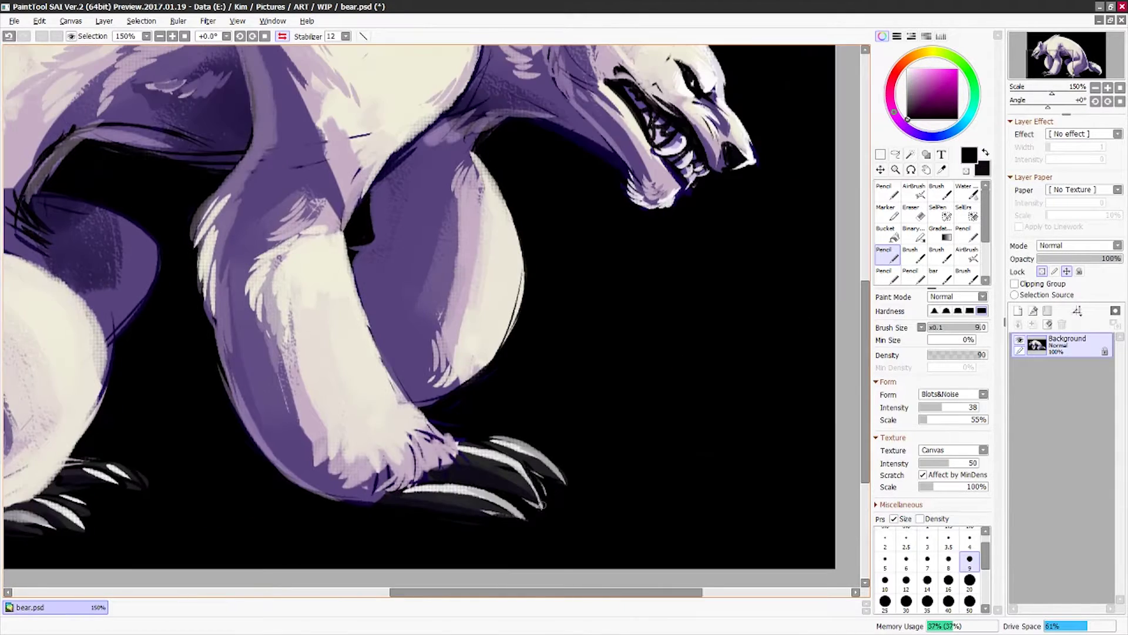
{"action": "left_click_drag", "start_coordinate": [541, 504], "coordinate": [488, 382]}
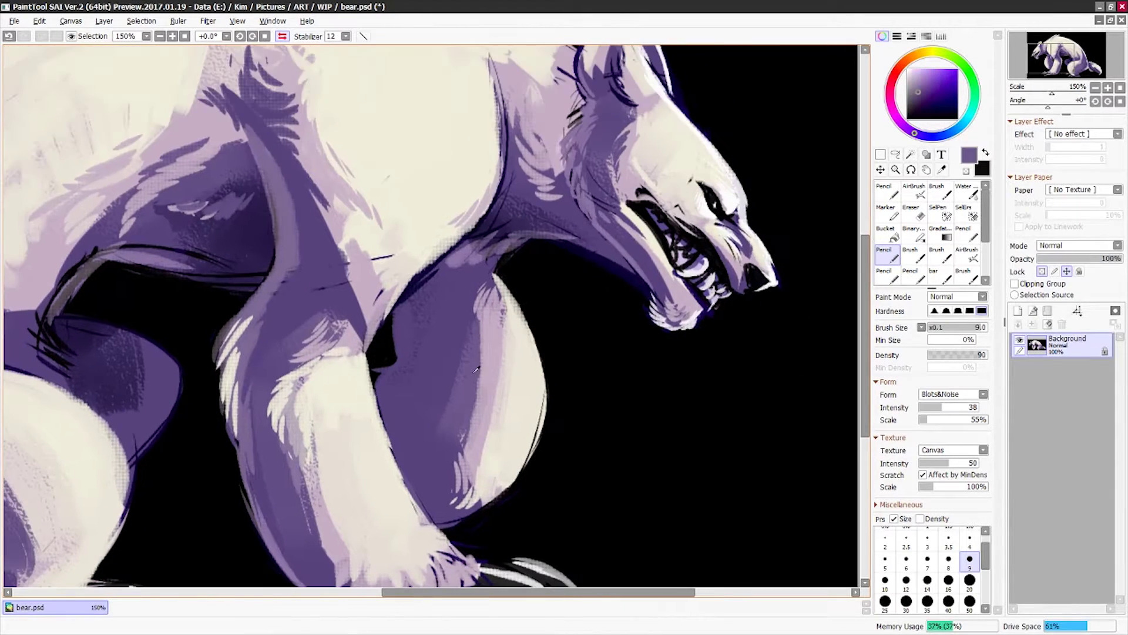
{"action": "scroll", "coordinate": [482, 376], "scroll_direction": "down", "scroll_amount": 2}
{"action": "scroll", "coordinate": [412, 293], "scroll_direction": "up", "scroll_amount": 1}
{"action": "left_click", "coordinate": [369, 238], "text": "alt"}
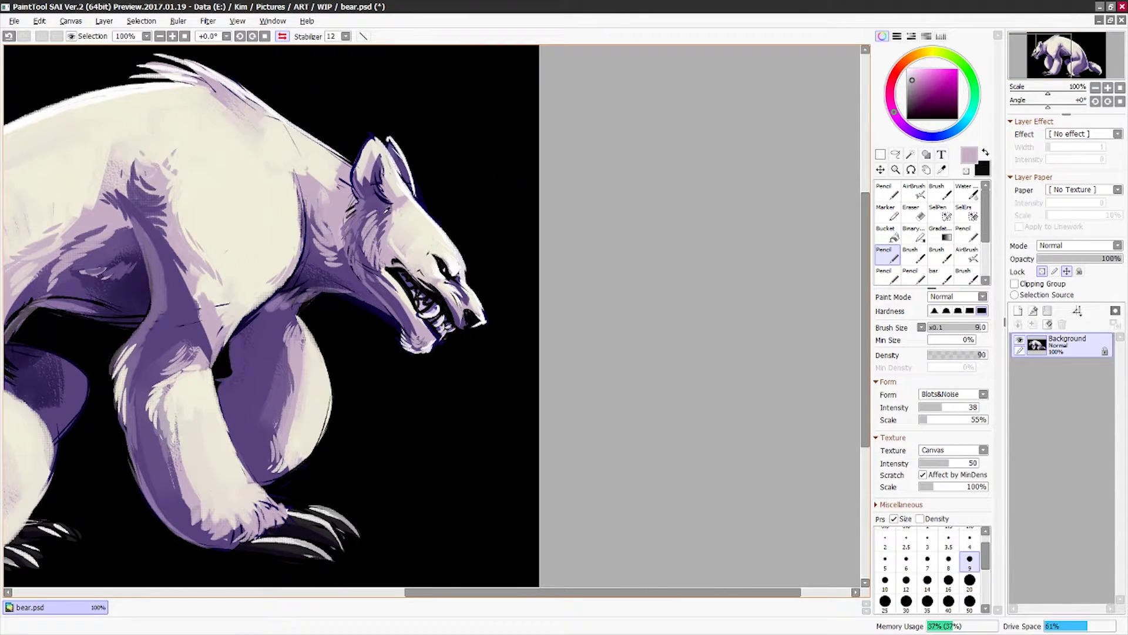
Step: Save the painting as bear.psd and add a cream highlight along the front leg
{"action": "left_click", "coordinate": [415, 246], "text": "alt"}
{"action": "left_click", "coordinate": [388, 259], "text": "alt"}
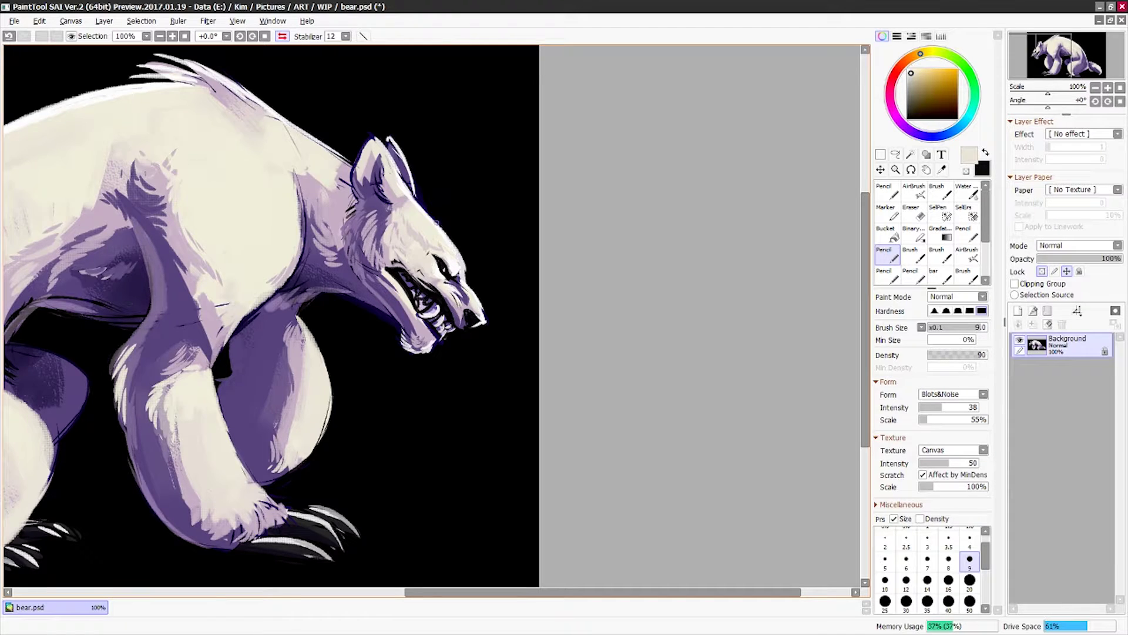
{"action": "left_click_drag", "start_coordinate": [208, 306], "coordinate": [462, 286]}
{"action": "key", "text": "h"}
{"action": "key", "text": "ctrl+s"}
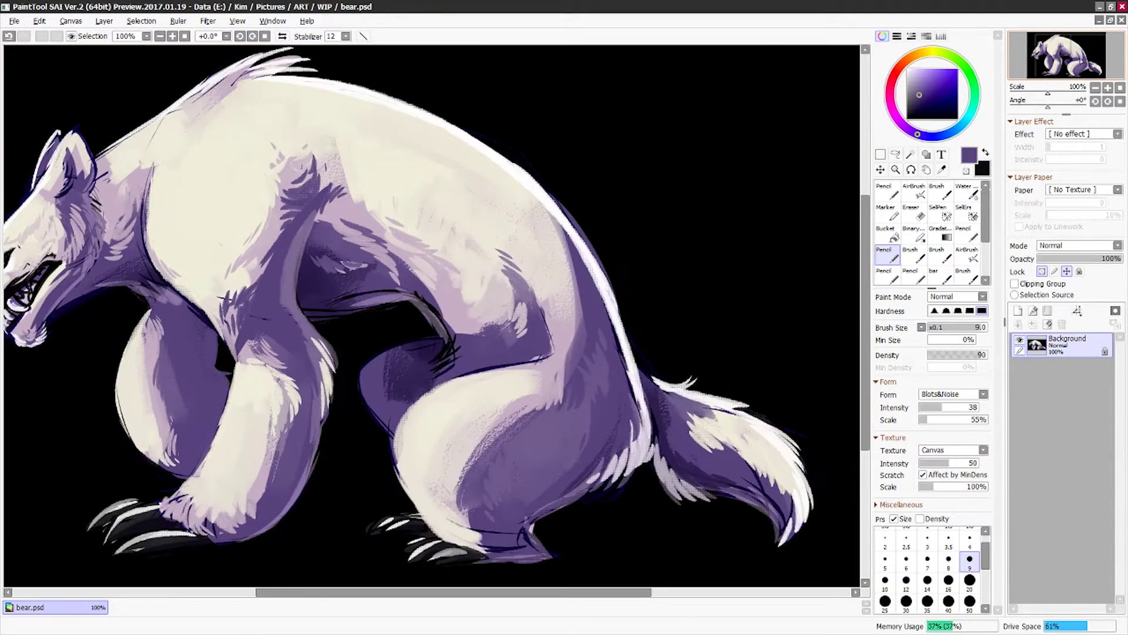
{"action": "left_click", "coordinate": [284, 532], "text": "alt"}
{"action": "key", "text": "h"}
{"action": "left_click_drag", "start_coordinate": [717, 383], "coordinate": [649, 423]}
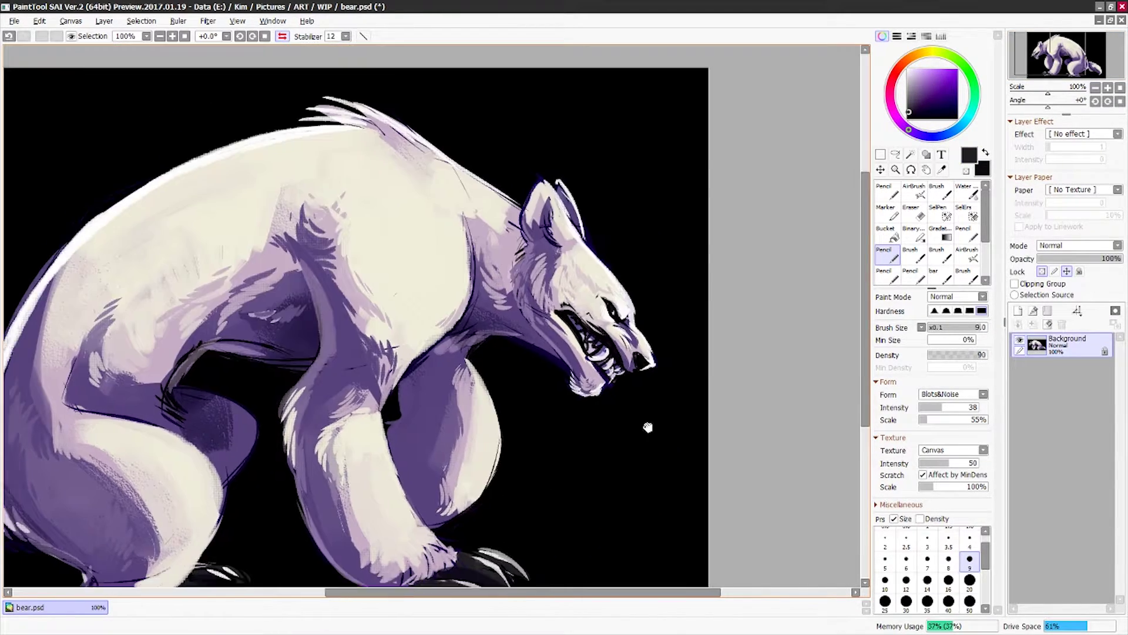
{"action": "key", "text": "ctrl+s"}
{"action": "left_click", "coordinate": [329, 329], "text": "alt"}
{"action": "left_click_drag", "start_coordinate": [279, 332], "coordinate": [344, 373]}
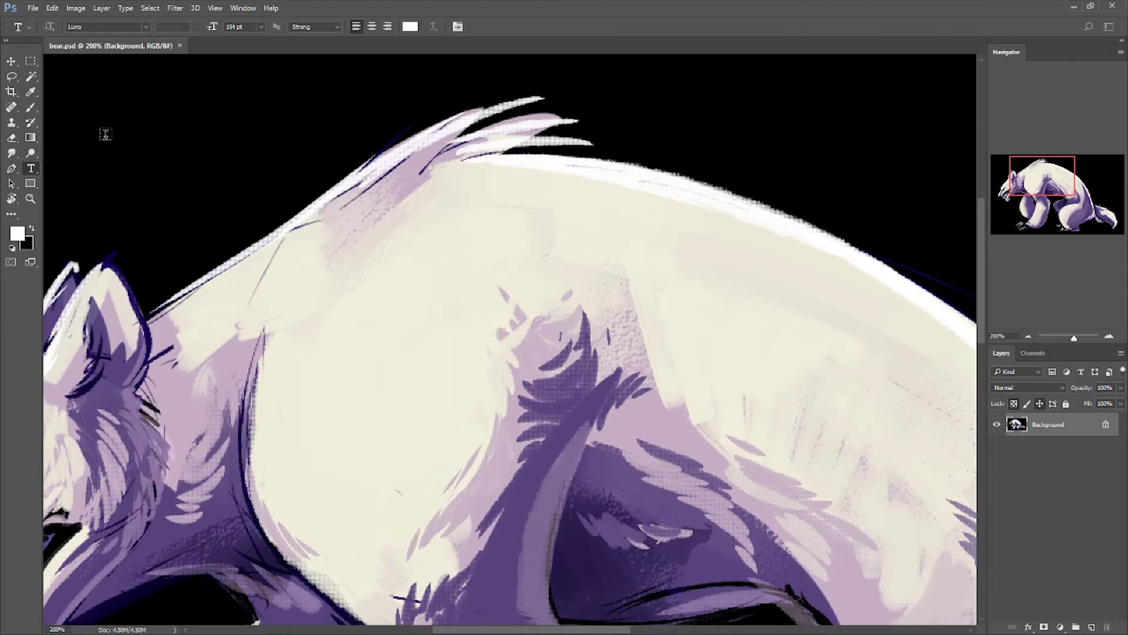
Step: Draw white test scribbles with the Photoshop Brush and undo them
{"action": "key", "text": "b"}
{"action": "left_click_drag", "start_coordinate": [483, 259], "coordinate": [505, 453]}
{"action": "key", "text": "ctrl+z"}
{"action": "mouse_move", "coordinate": [177, 223]}
{"action": "left_mouse_down"}
{"action": "mouse_move", "coordinate": [296, 153]}
{"action": "mouse_move", "coordinate": [434, 127]}
{"action": "left_mouse_up"}
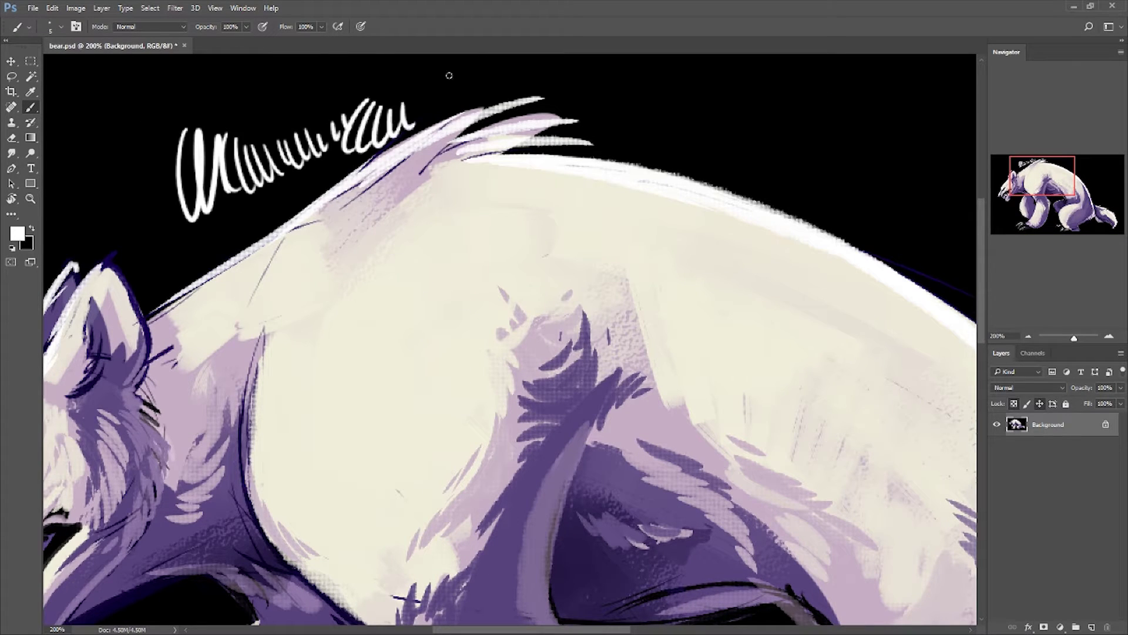
{"action": "key", "text": "ctrl+z"}
Step: Review the painting fitted to the window and mirrored, then show the Filter menu
{"action": "mouse_move", "coordinate": [336, 253]}
{"action": "left_mouse_down"}
{"action": "mouse_move", "coordinate": [631, 139]}
{"action": "mouse_move", "coordinate": [601, 53]}
{"action": "left_mouse_up"}
{"action": "right_click", "coordinate": [348, 352]}
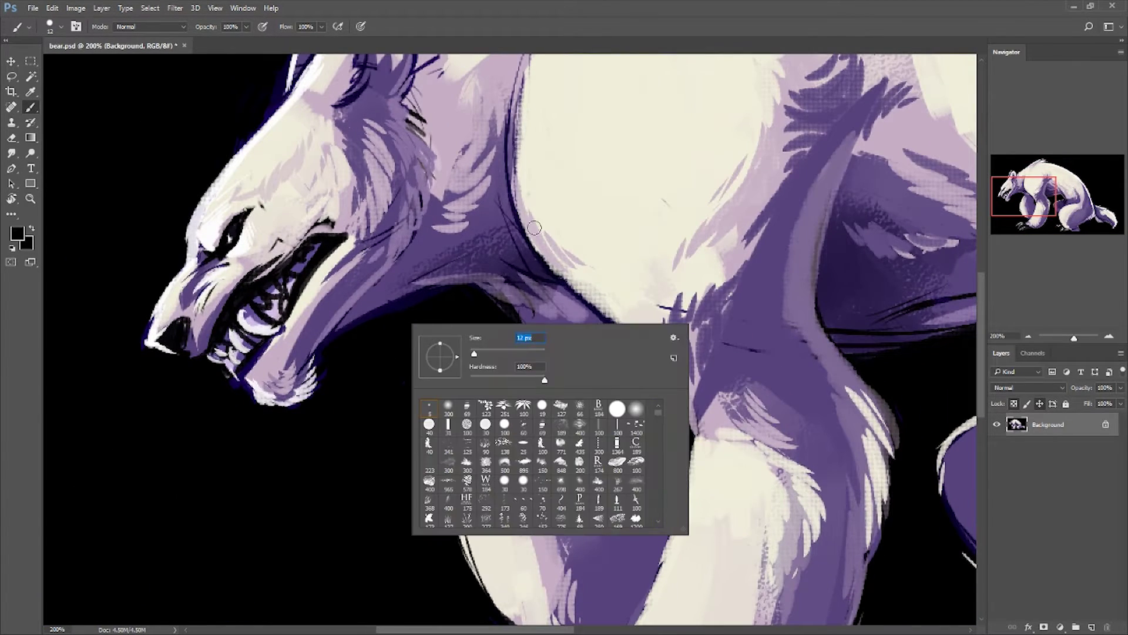
{"action": "key", "text": "Escape"}
{"action": "left_click_drag", "start_coordinate": [448, 498], "coordinate": [343, 375]}
{"action": "key", "text": "ctrl+0"}
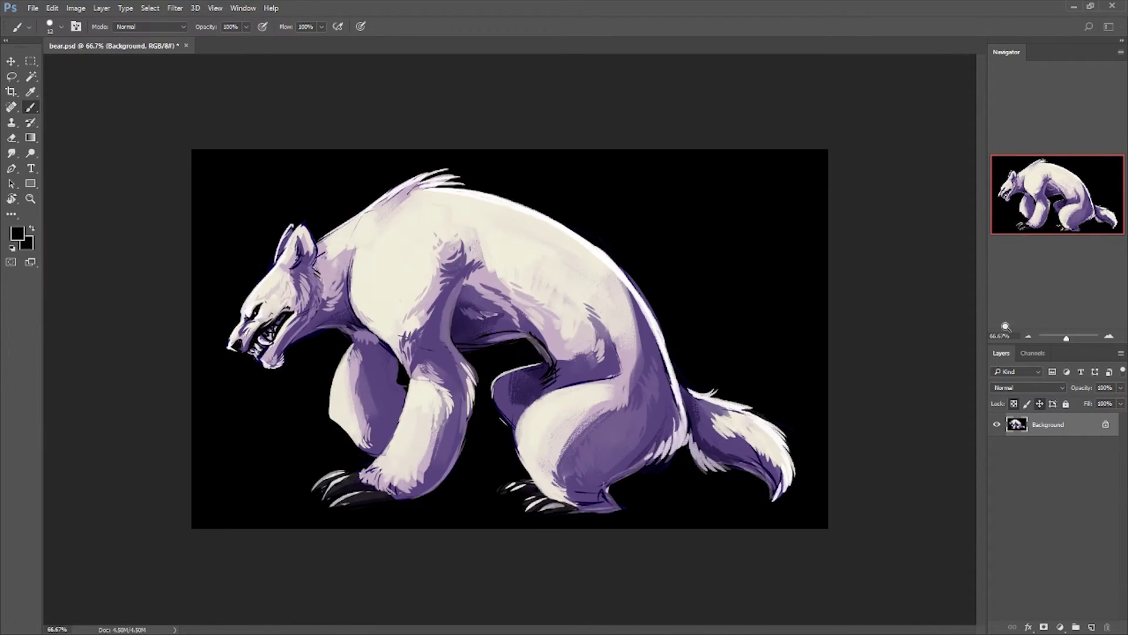
{"action": "key", "text": "ctrl+shift+h"}
{"action": "key", "text": "ctrl+plus"}
{"action": "key", "text": "ctrl+plus"}
{"action": "left_click", "coordinate": [176, 7]}
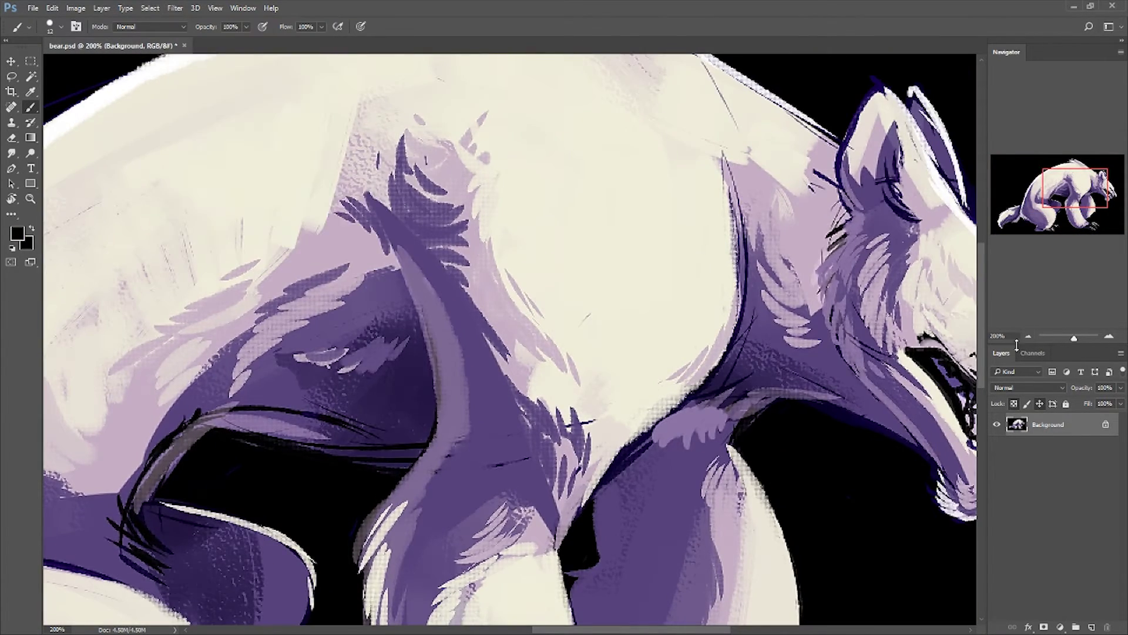